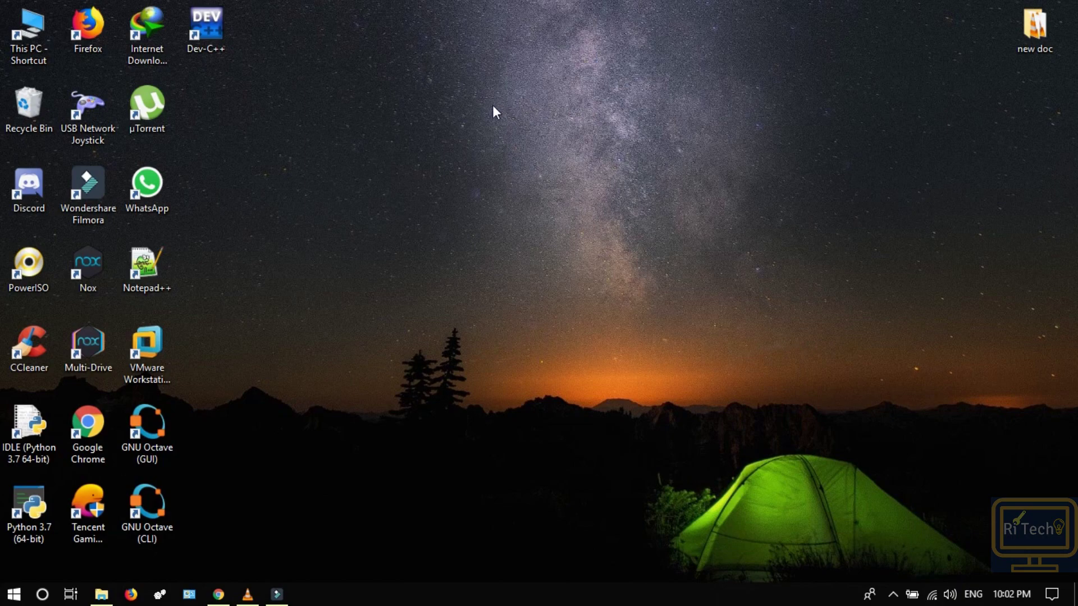
Search Google for "java jdk" and open Oracle's Java Platform (JDK) 10 download page.
left_click(218, 594)
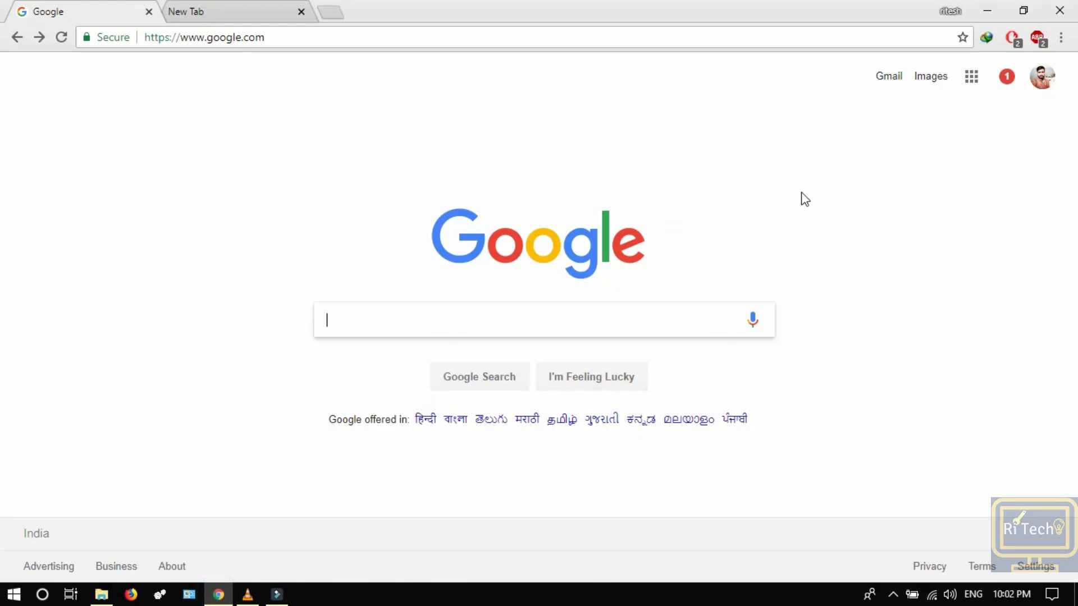
type("java jdk")
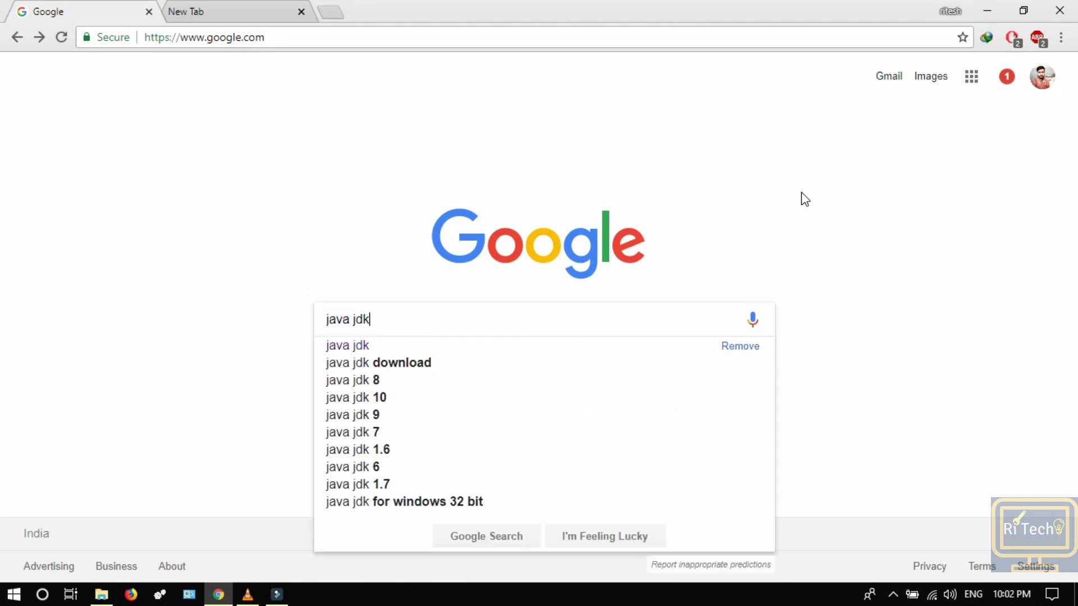
key("Return")
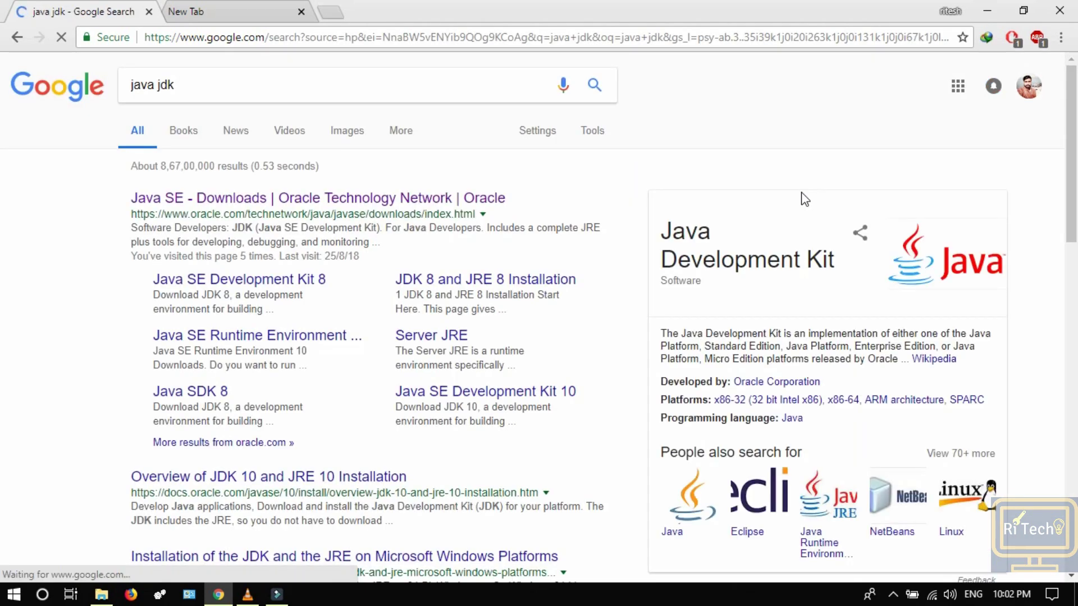
left_click(292, 205)
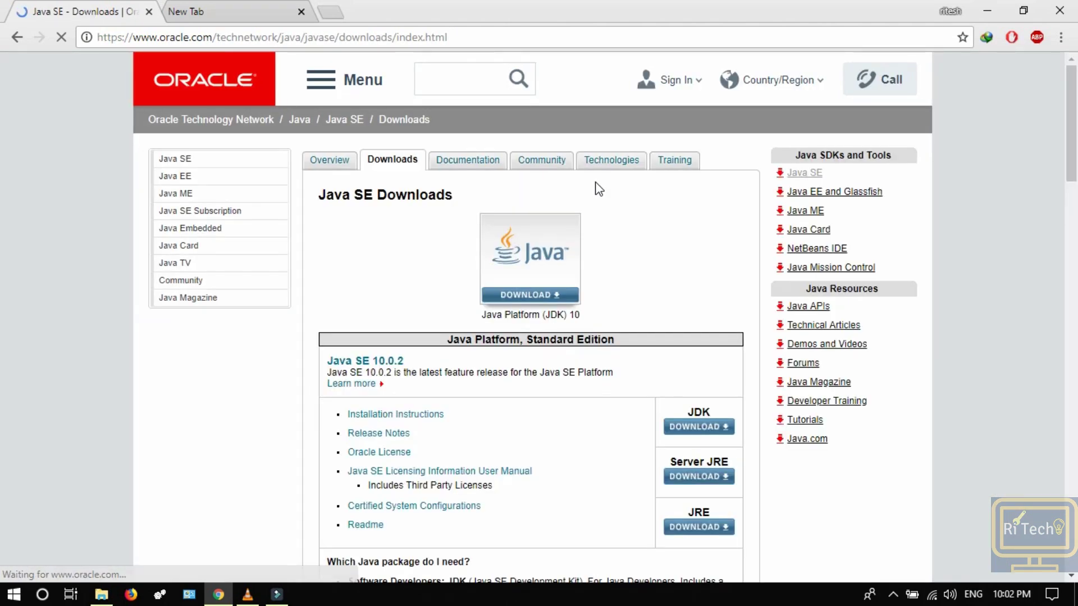
left_click(533, 299)
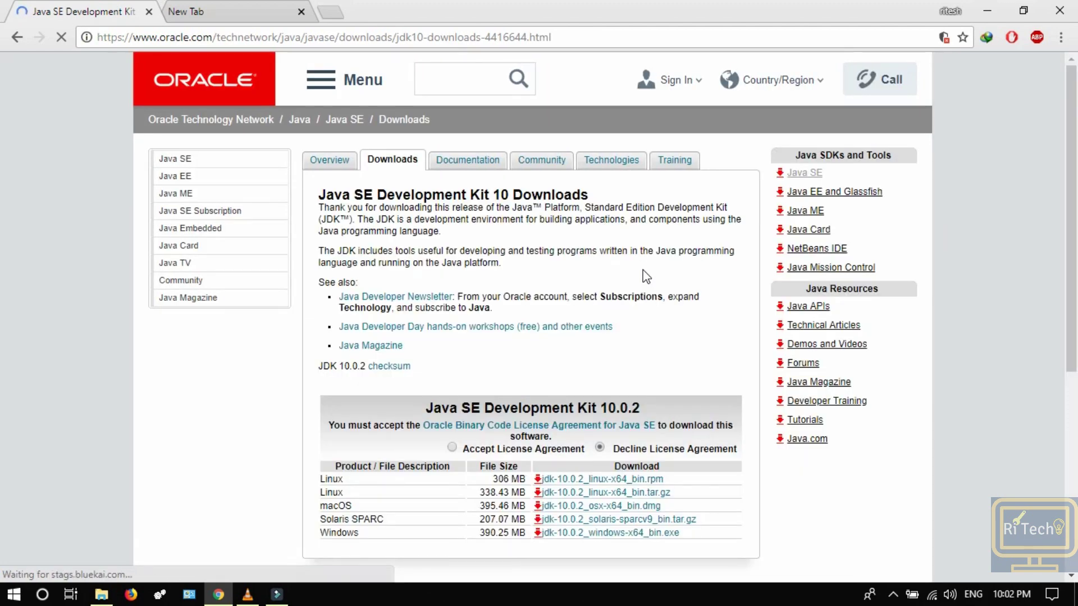
Accept the license agreement and start downloading the Windows installer jdk-10.0.2_windows-x64_bin.exe.
scroll(703, 332, "down", 1)
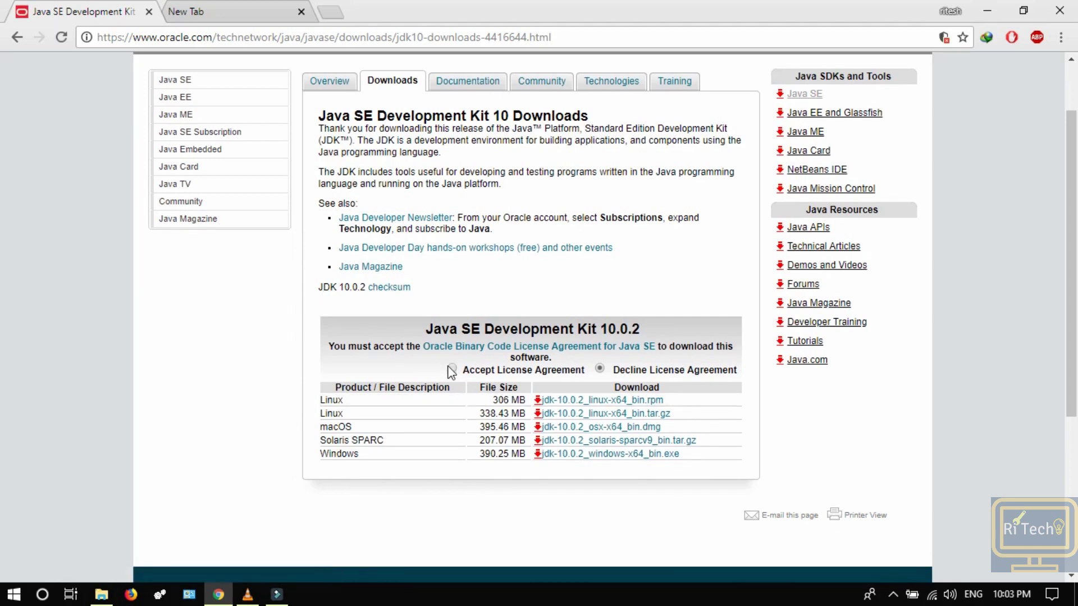
left_click(452, 368)
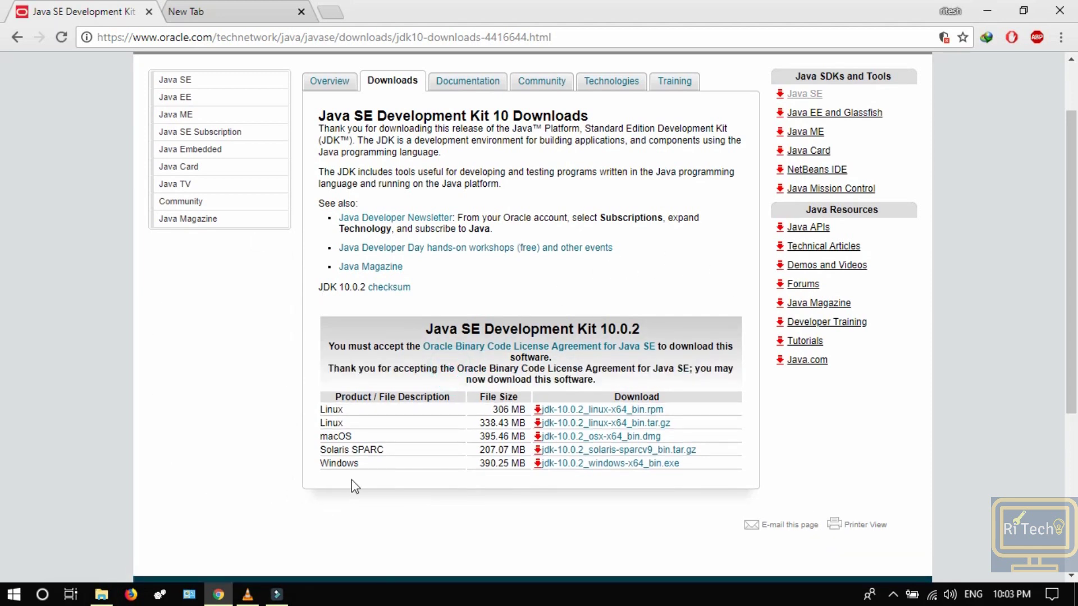
left_click(611, 465)
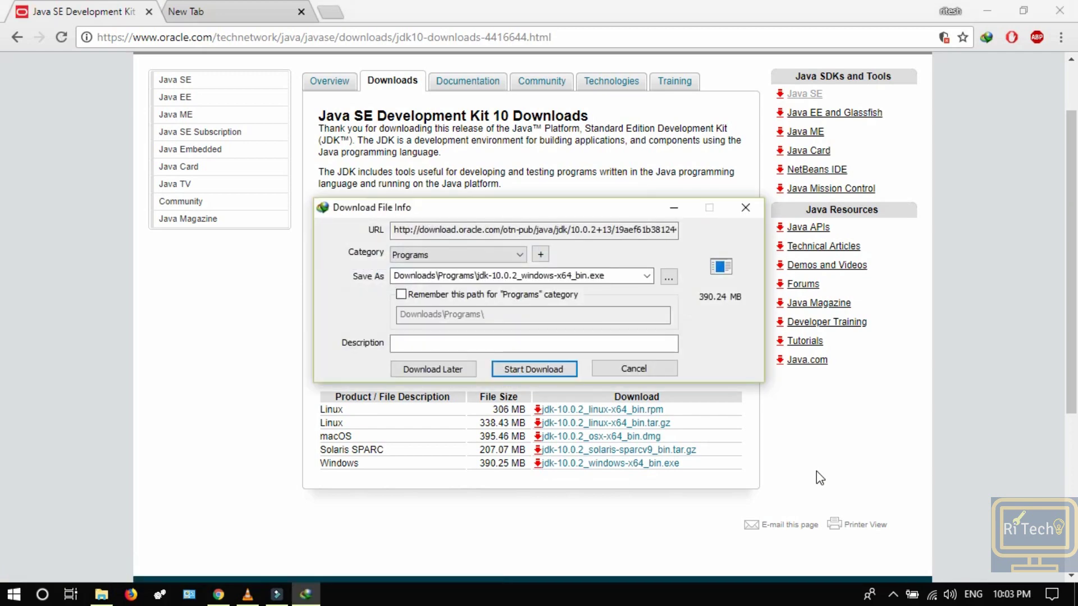
left_click(539, 368)
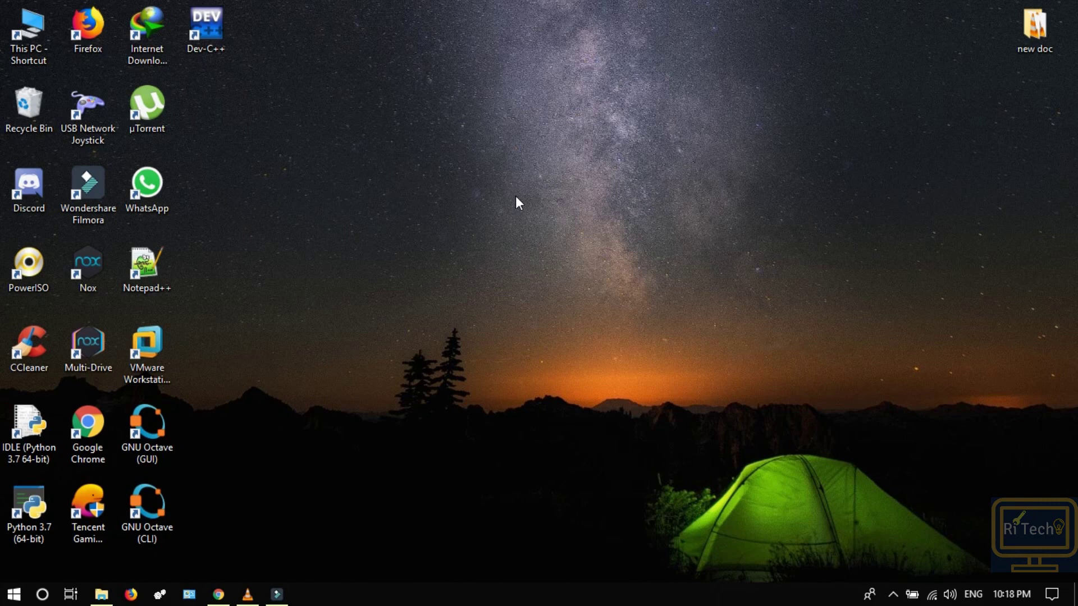
Open the Java folder inside Program Files on Local Disk (C:) in File Explorer.
double_click(28, 35)
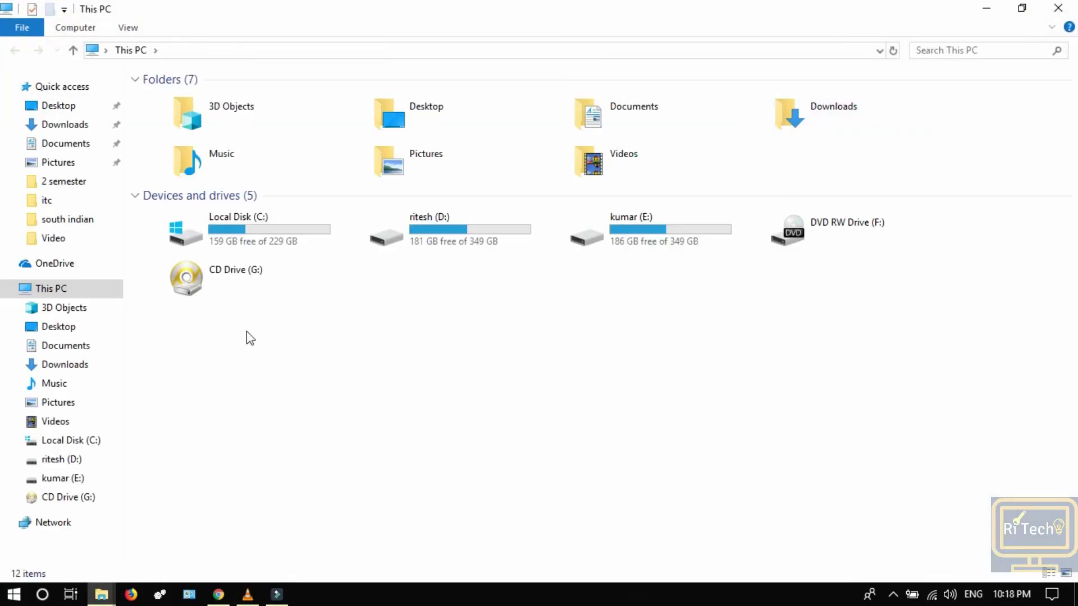
double_click(265, 229)
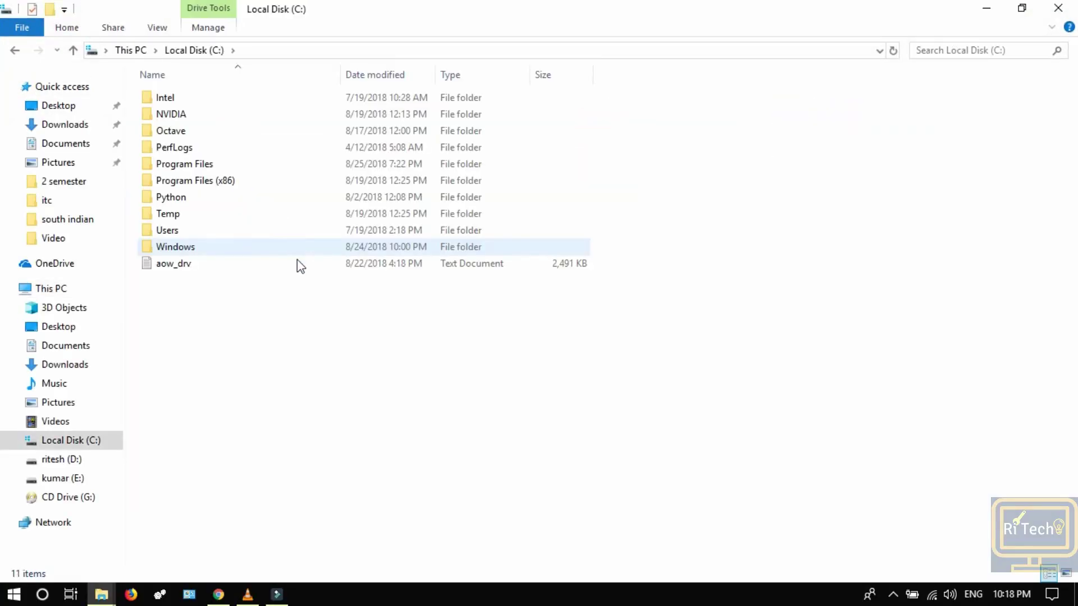
double_click(206, 165)
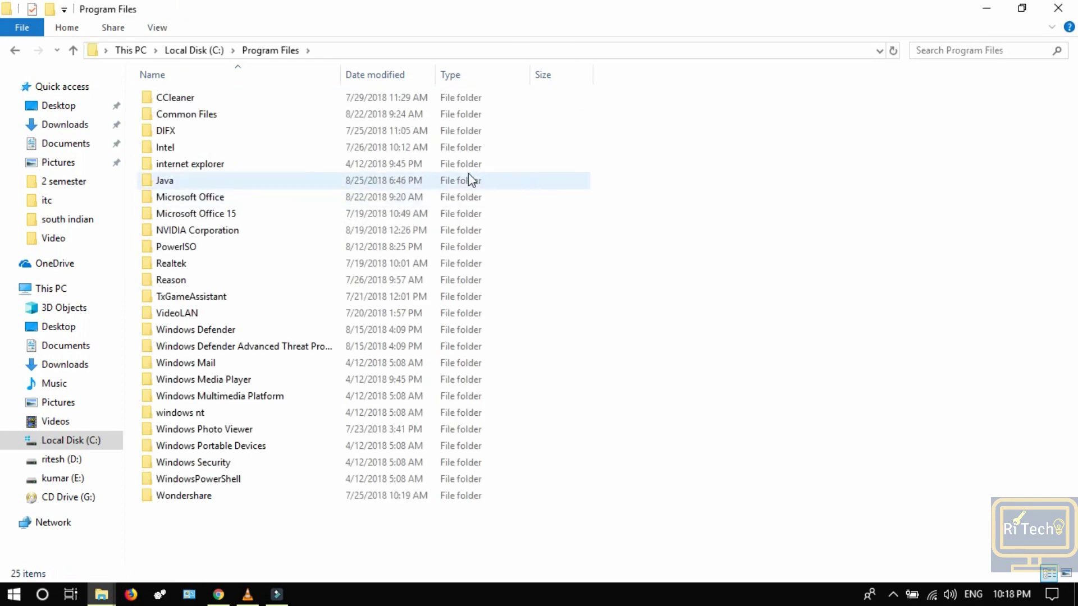
double_click(427, 180)
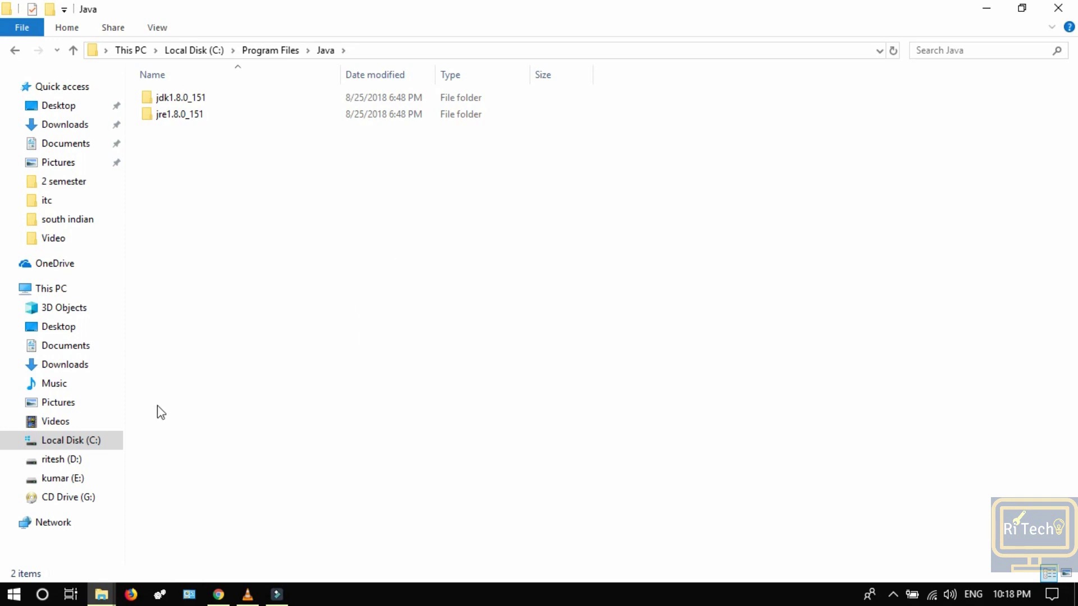
Switch to Control Panel and open the Environment Variables from the advanced system settings.
left_click(190, 594)
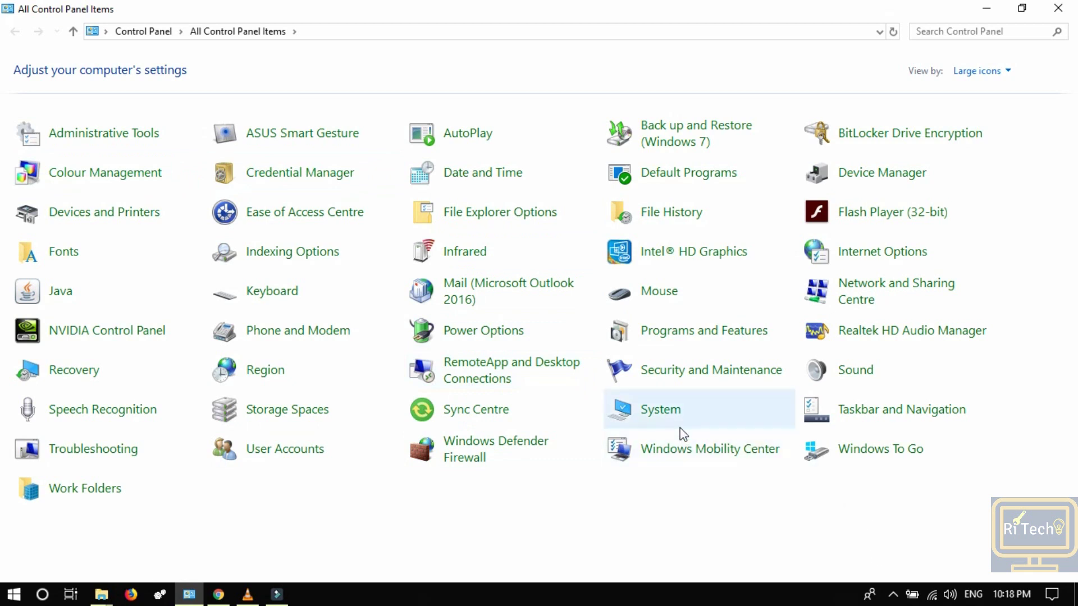
left_click(672, 427)
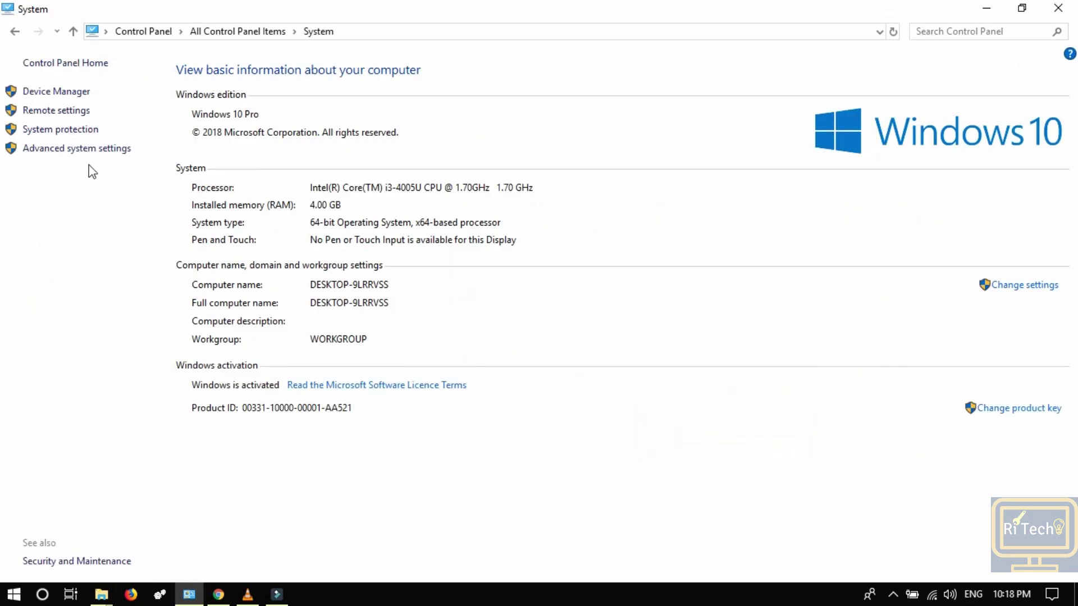
left_click(101, 150)
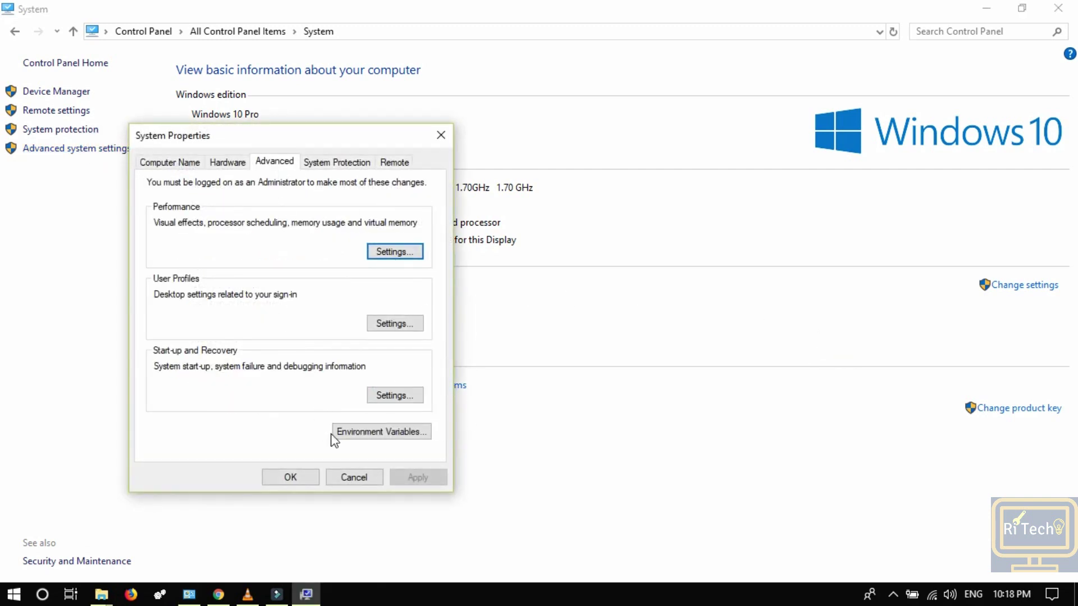
left_click(379, 438)
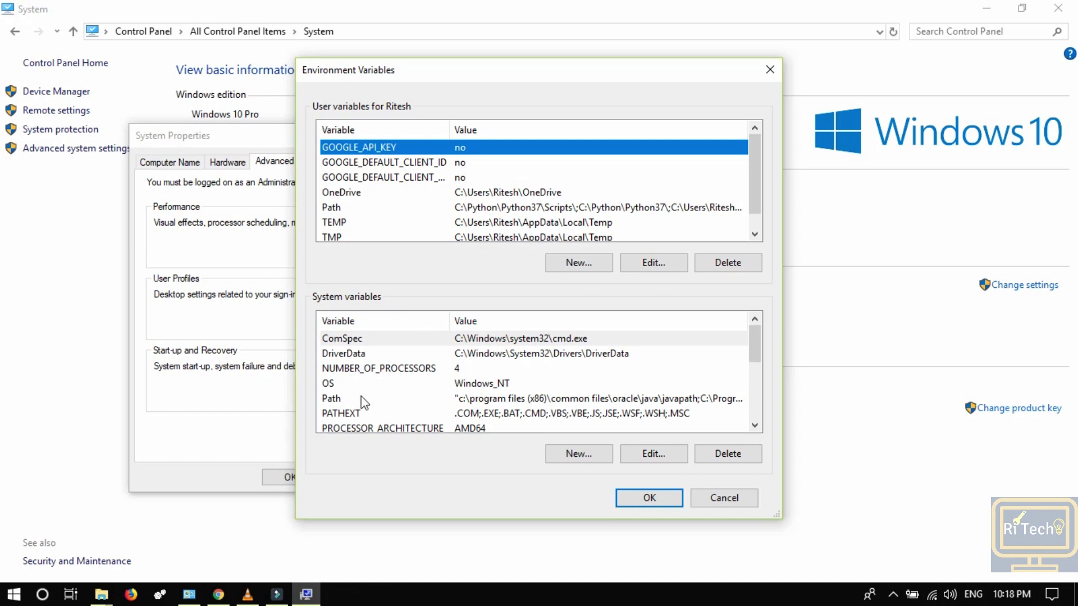
Open the system variable Path and put its first entry, containing the Java paths, into edit mode.
left_click(366, 400)
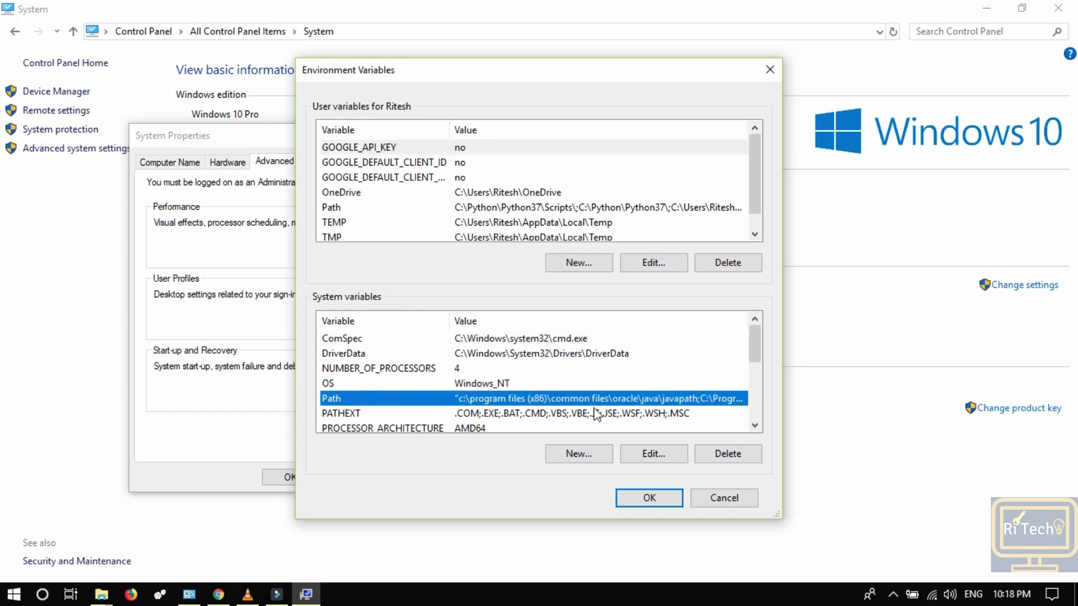
double_click(659, 396)
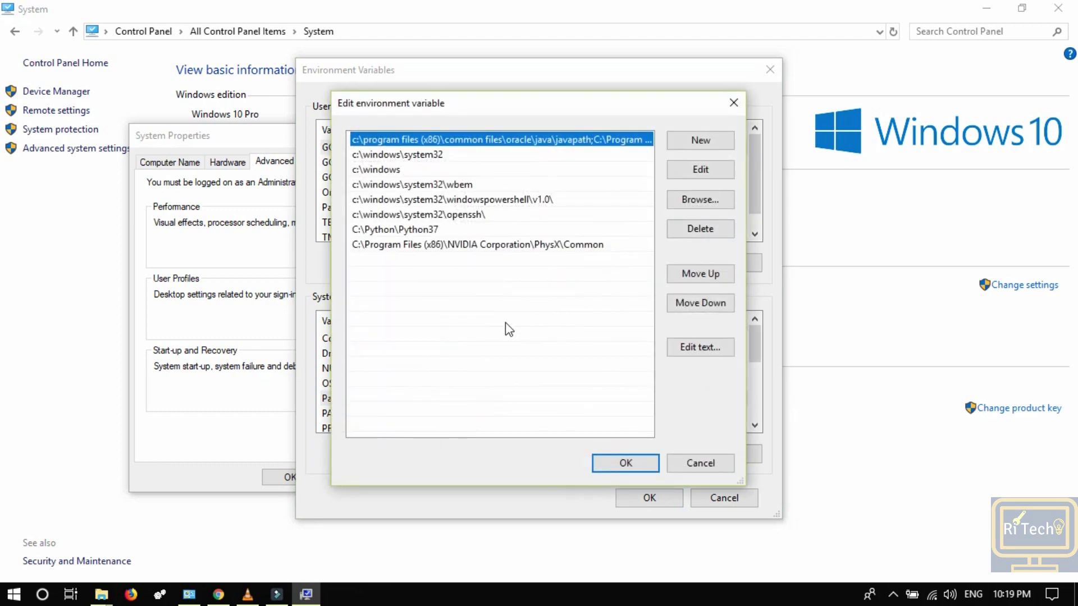
left_click(549, 142)
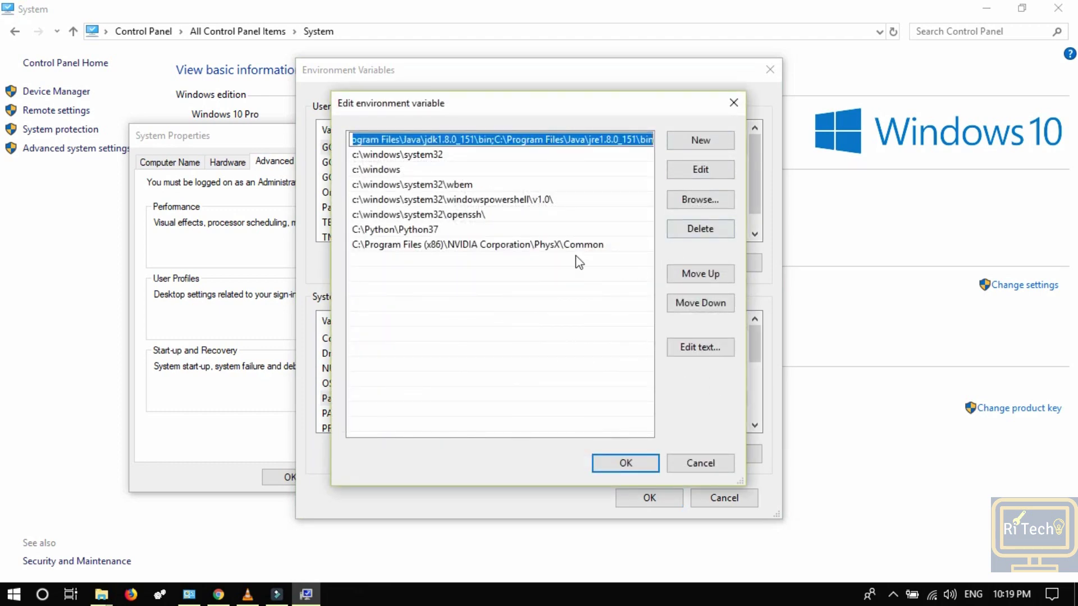
left_click(626, 138)
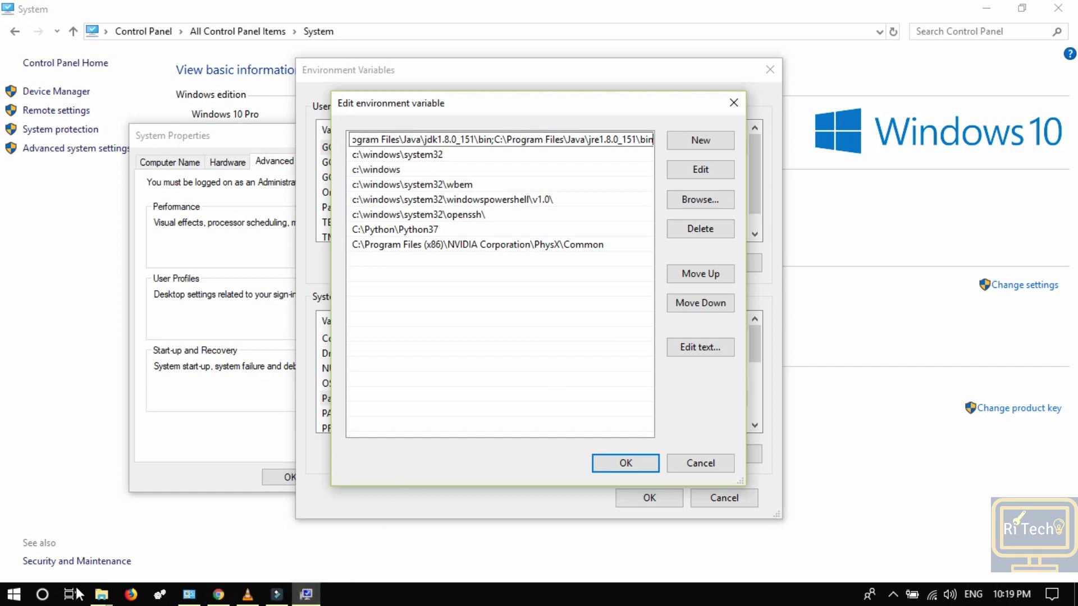
Switch to File Explorer, open the bin folder of jdk1.8.0_151 and select its full path.
left_click(101, 594)
left_click(219, 529)
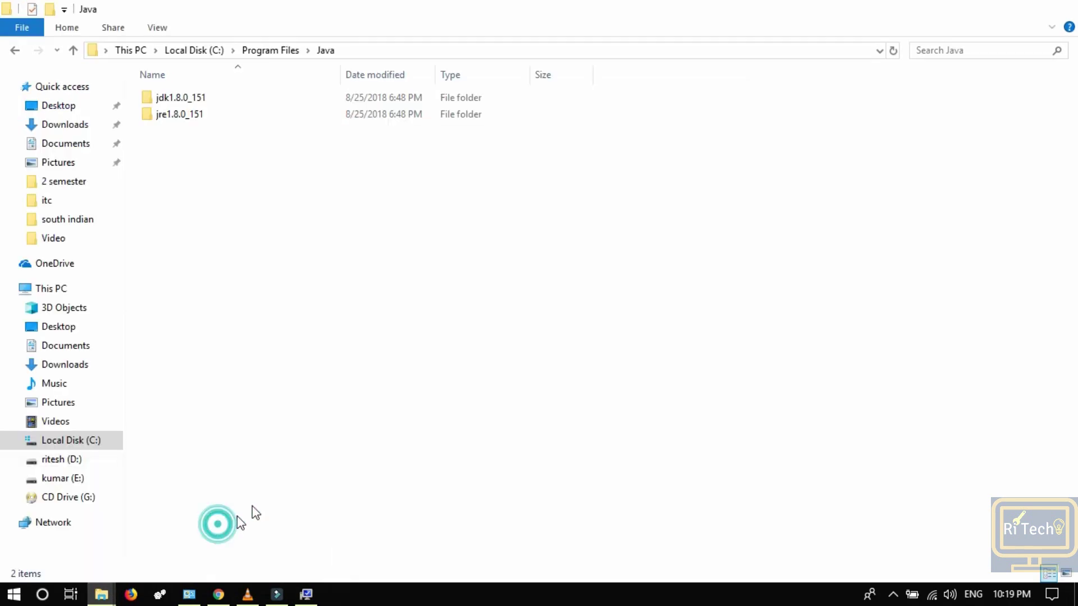
left_click(186, 100)
double_click(186, 100)
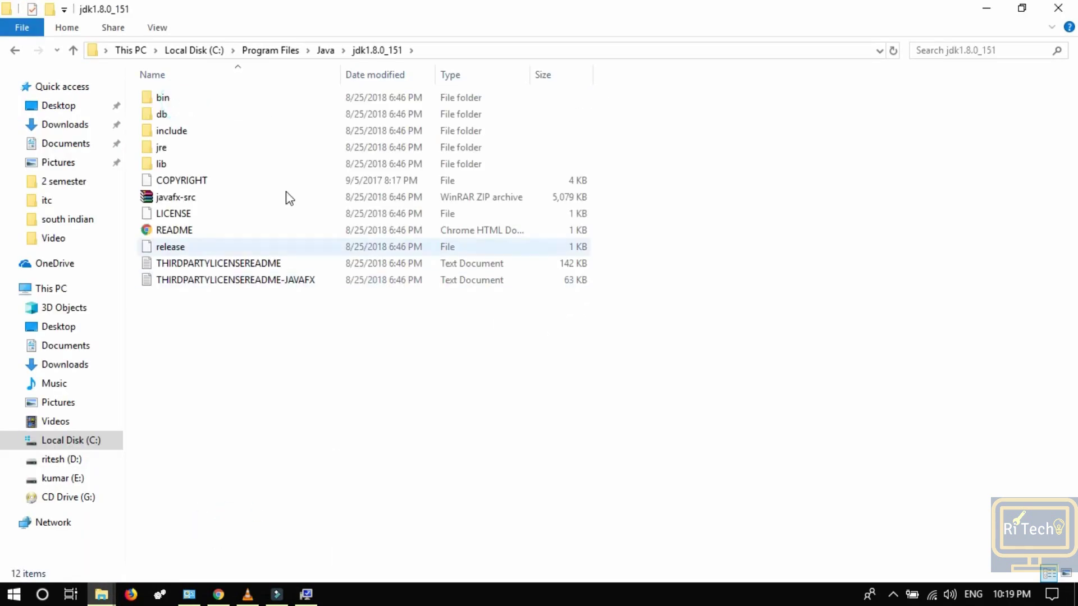
double_click(202, 105)
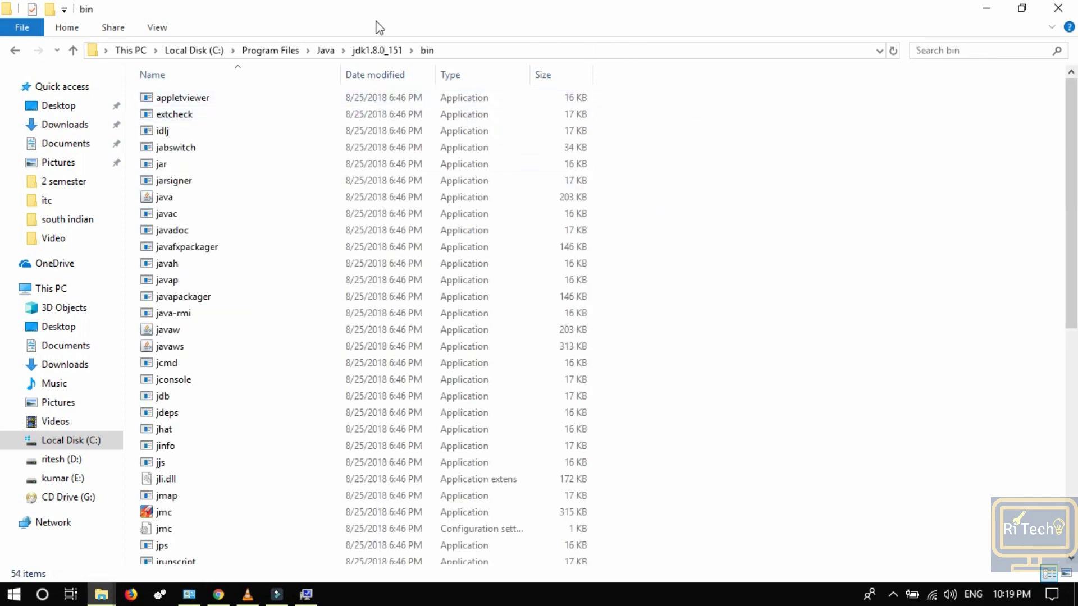
left_click(476, 49)
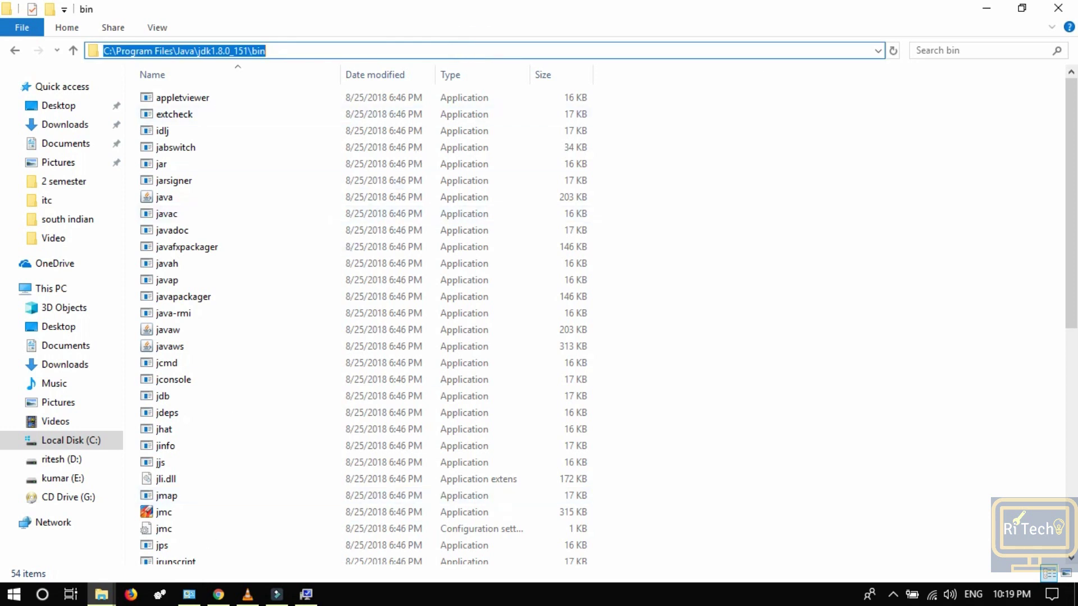
Return to the Path variable and try appending a semicolon to its first entry.
left_click(306, 594)
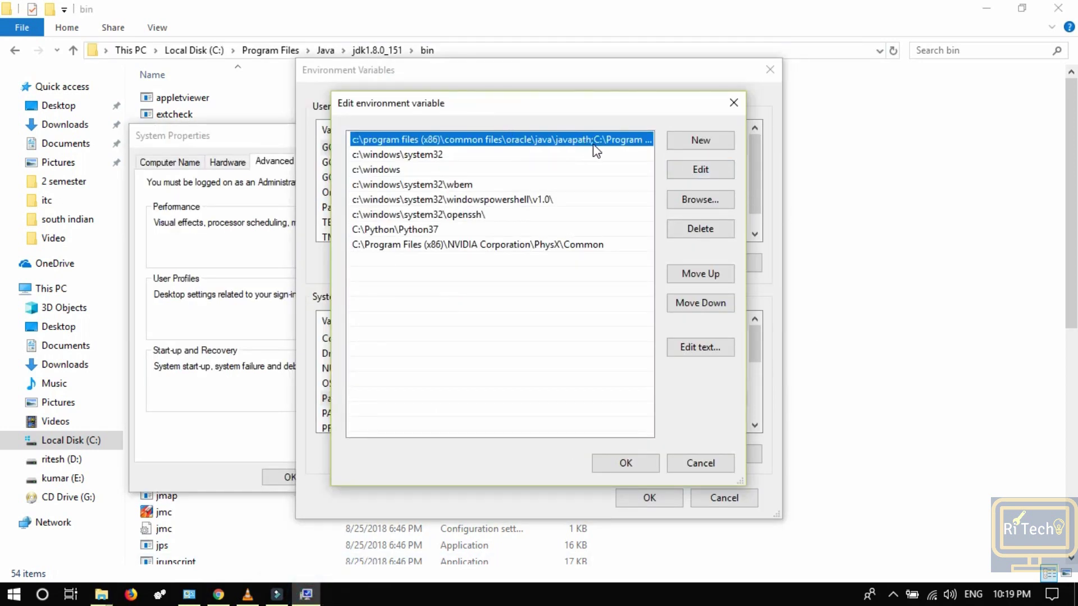
double_click(637, 138)
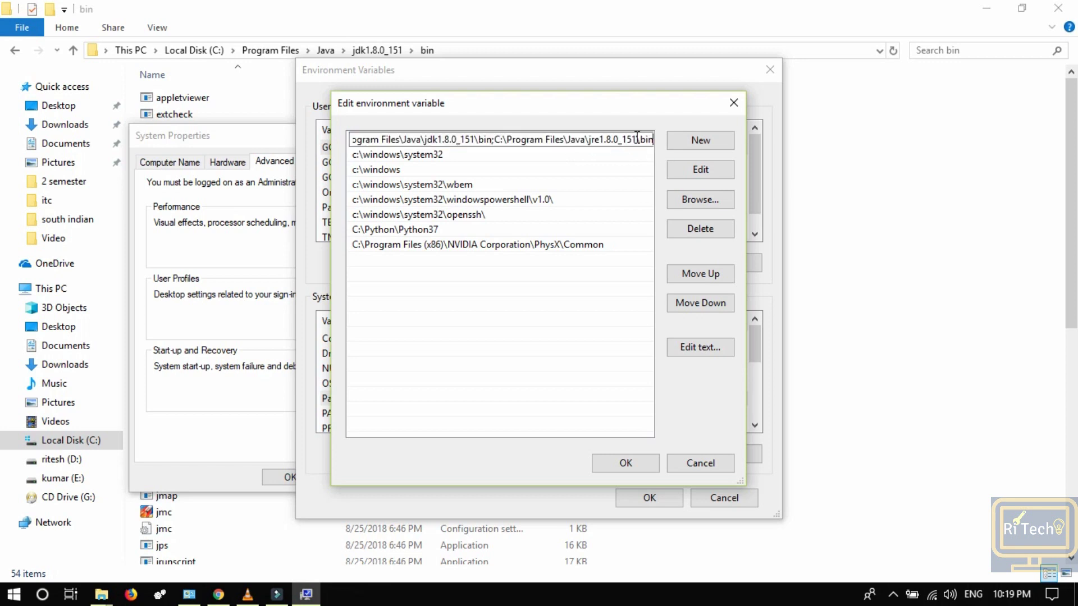
type(";")
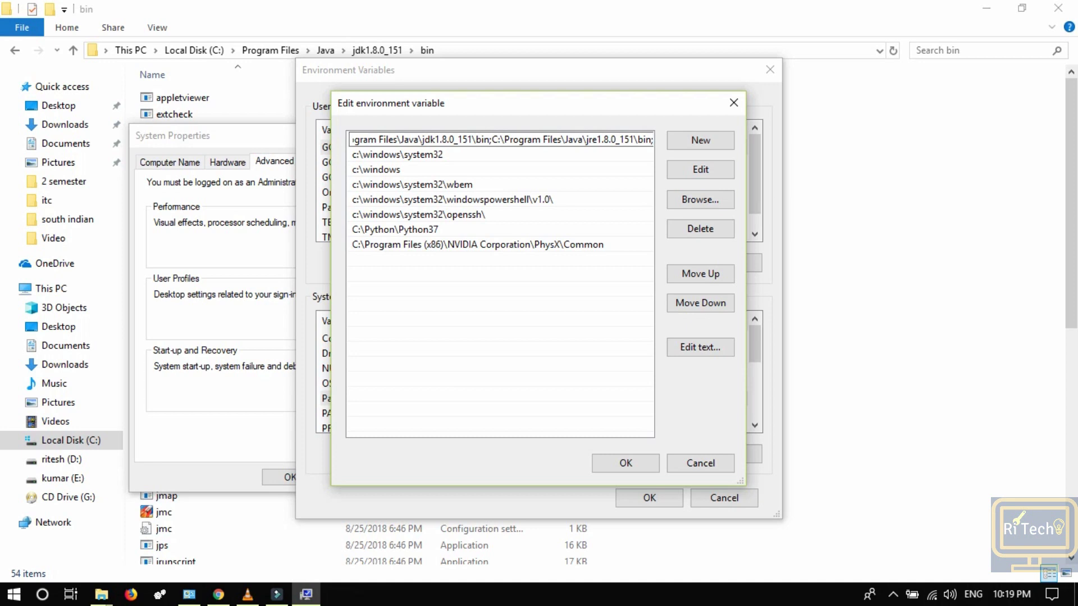
key("BackSpace")
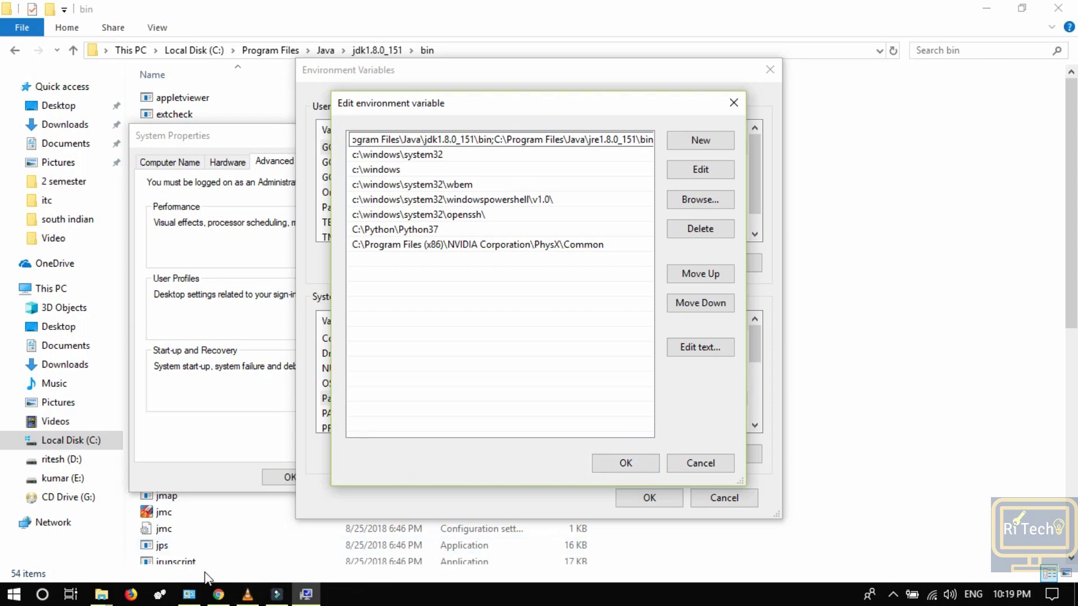
Switch to File Explorer, open the bin folder of jre1.8.0_151 and copy its full path.
left_click(102, 596)
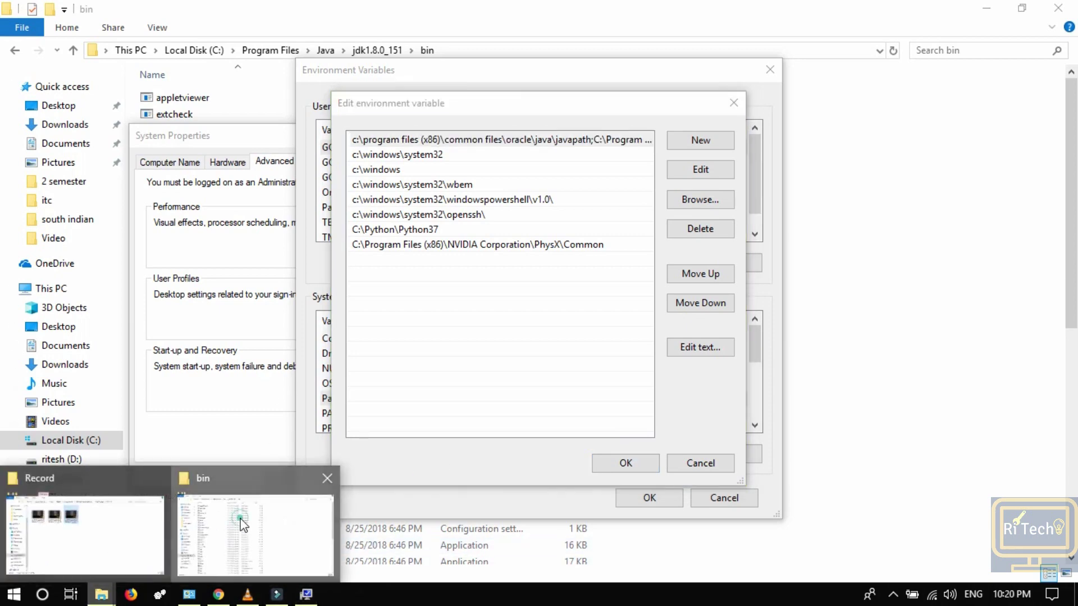
left_click(185, 513)
left_click(16, 50)
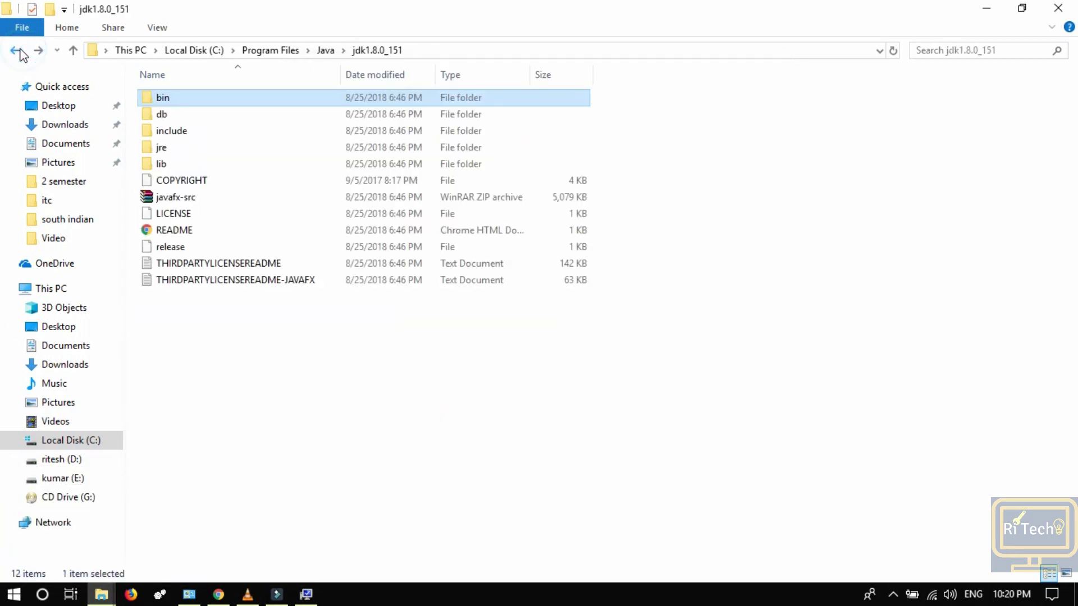
left_click(16, 50)
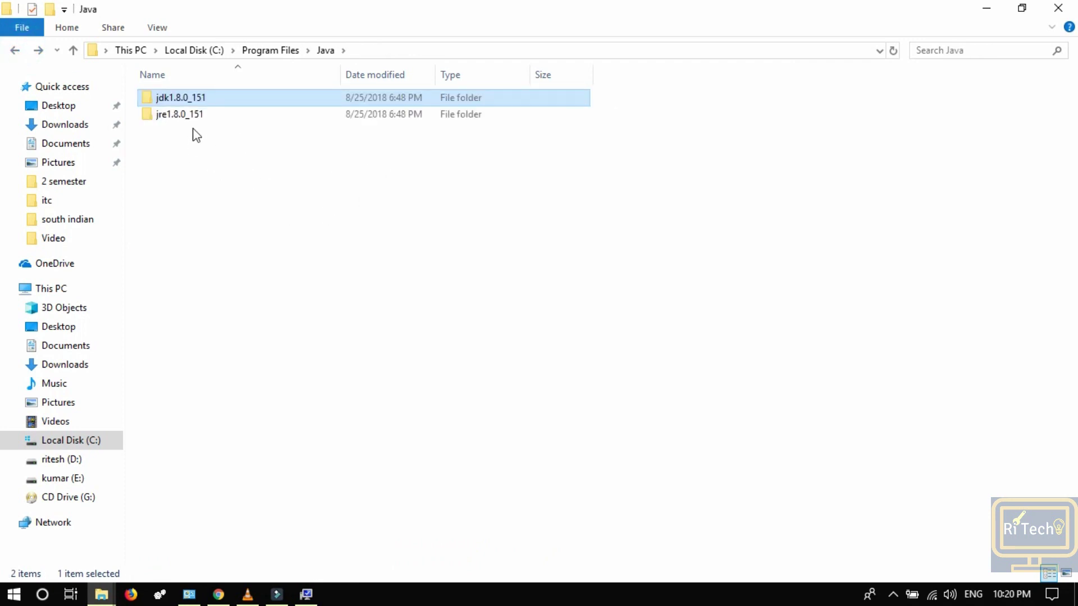
left_click(330, 118)
double_click(330, 118)
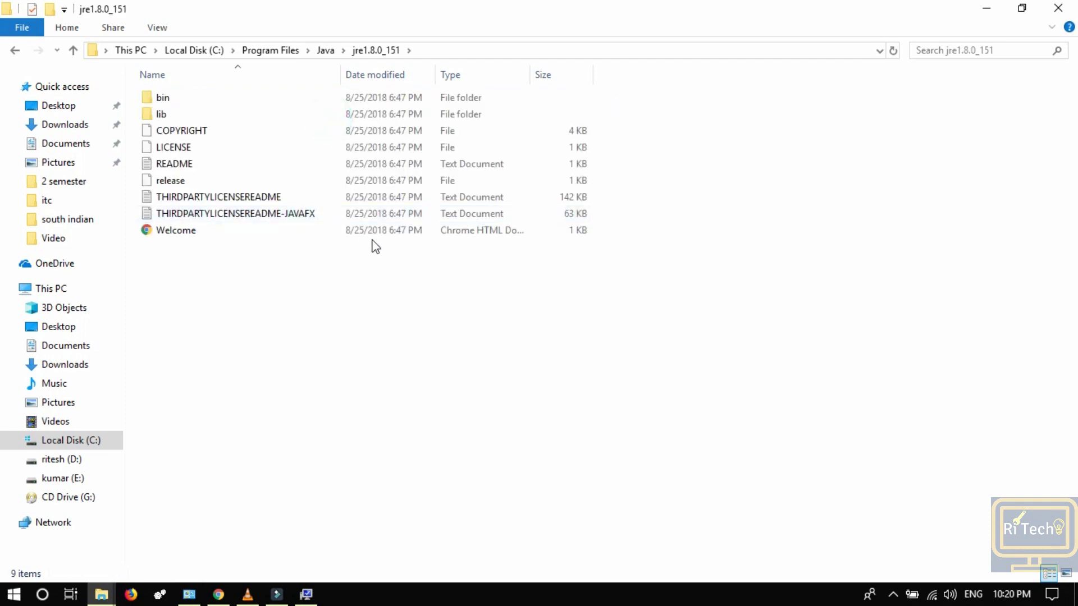
double_click(200, 97)
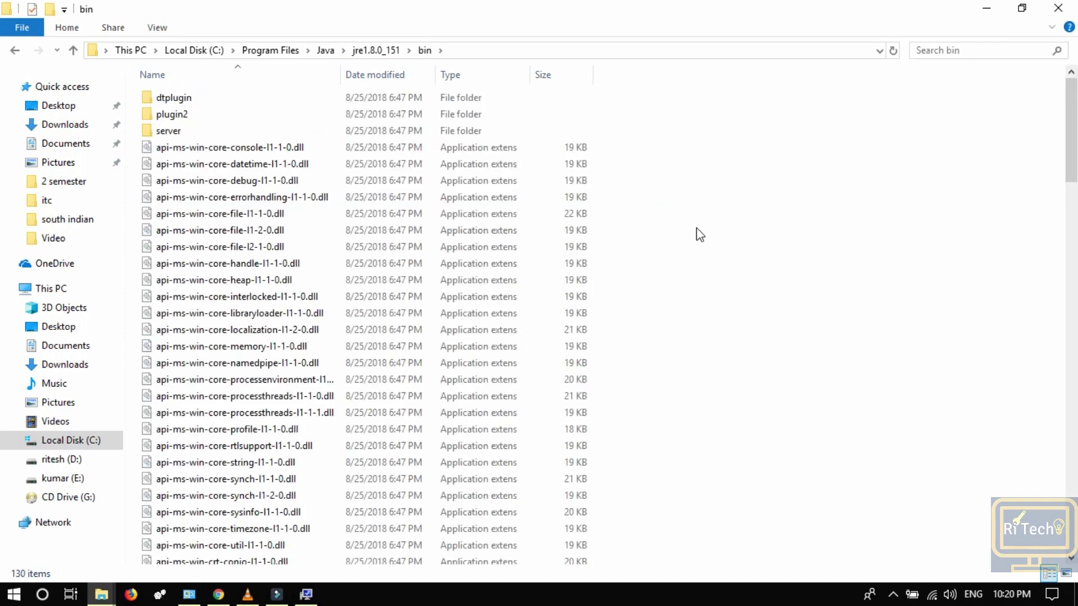
left_click(494, 51)
right_click(493, 50)
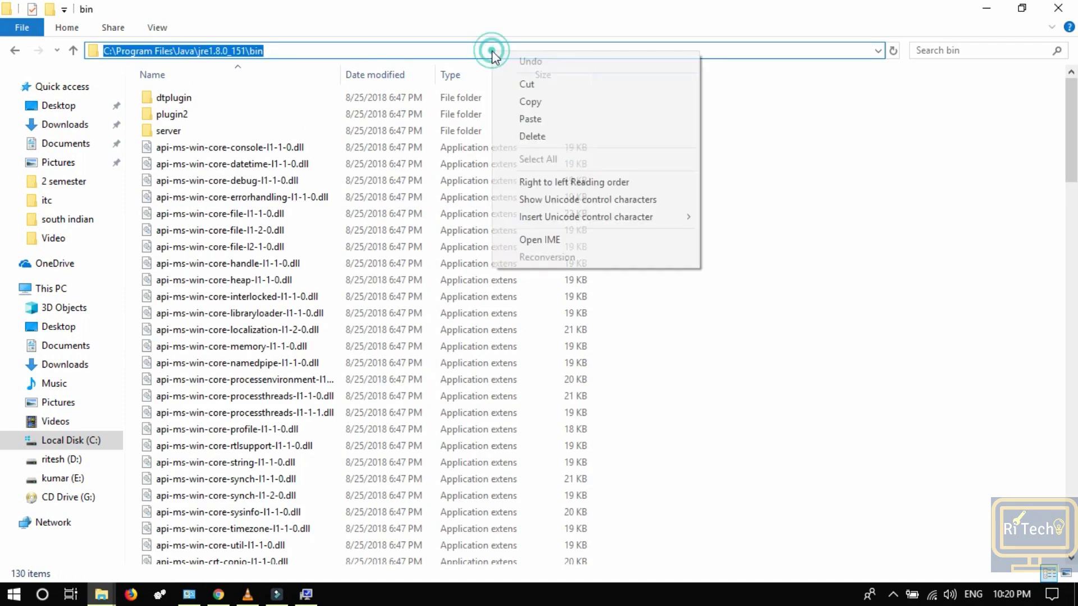
left_click(528, 101)
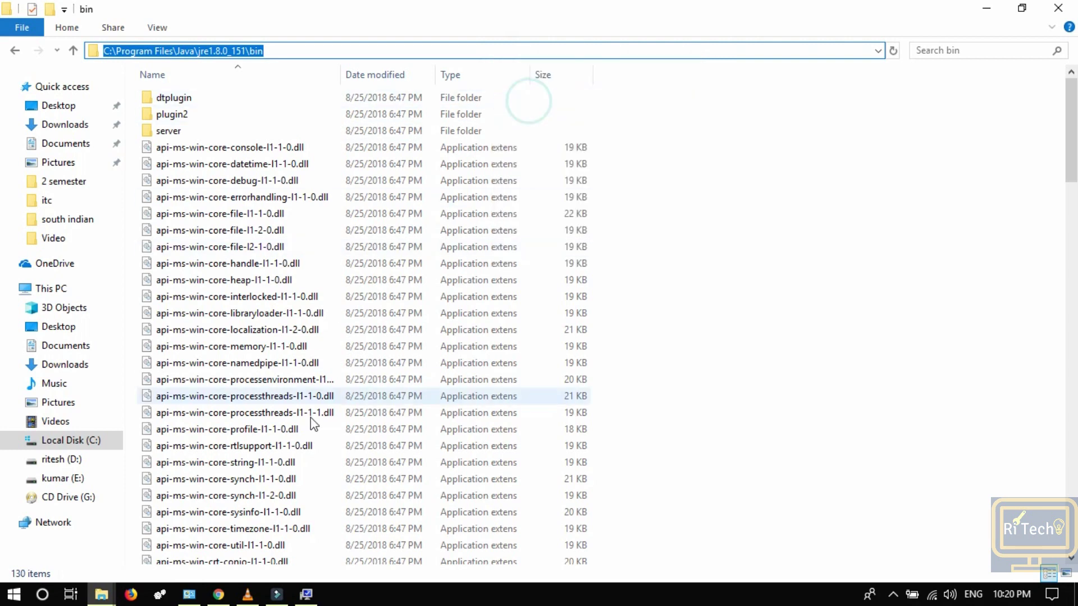
Return to the Path variable, try appending a semicolon to its first entry, and cancel the edit.
left_click(306, 594)
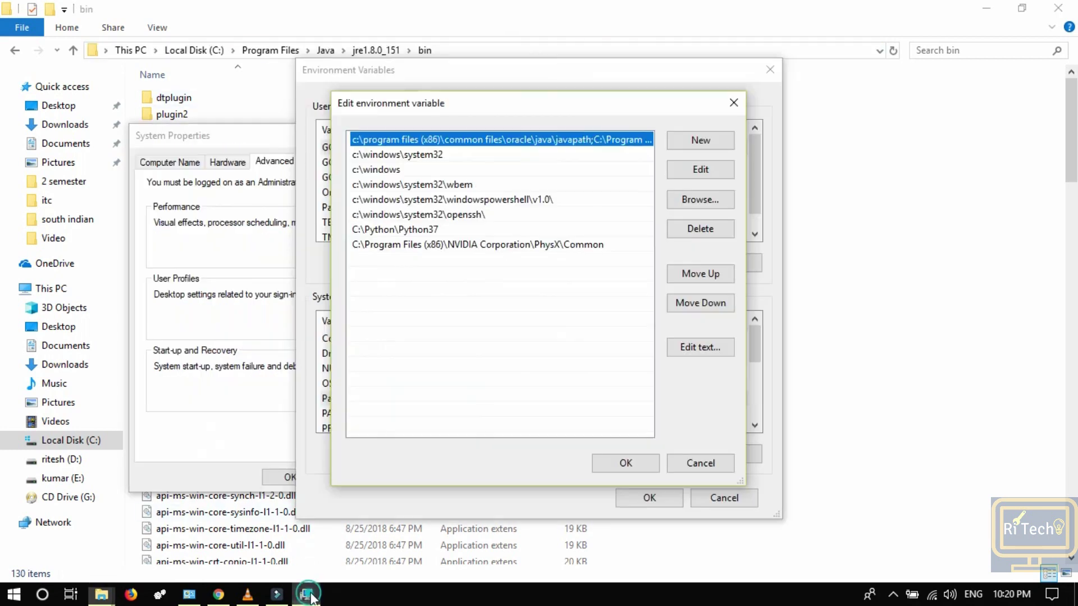
double_click(596, 140)
left_click(615, 140)
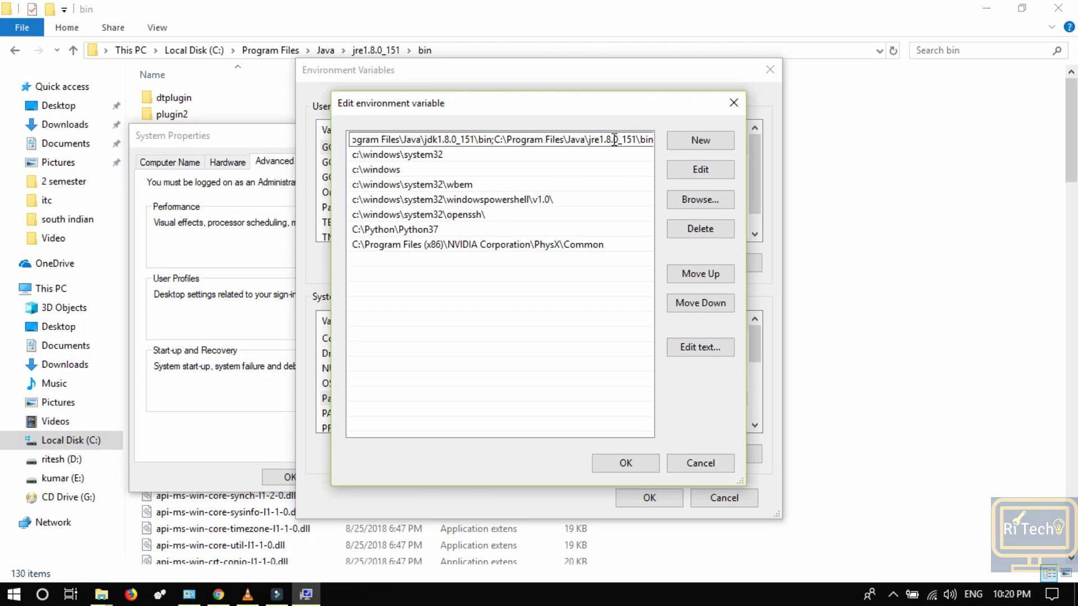
key("End")
type(";")
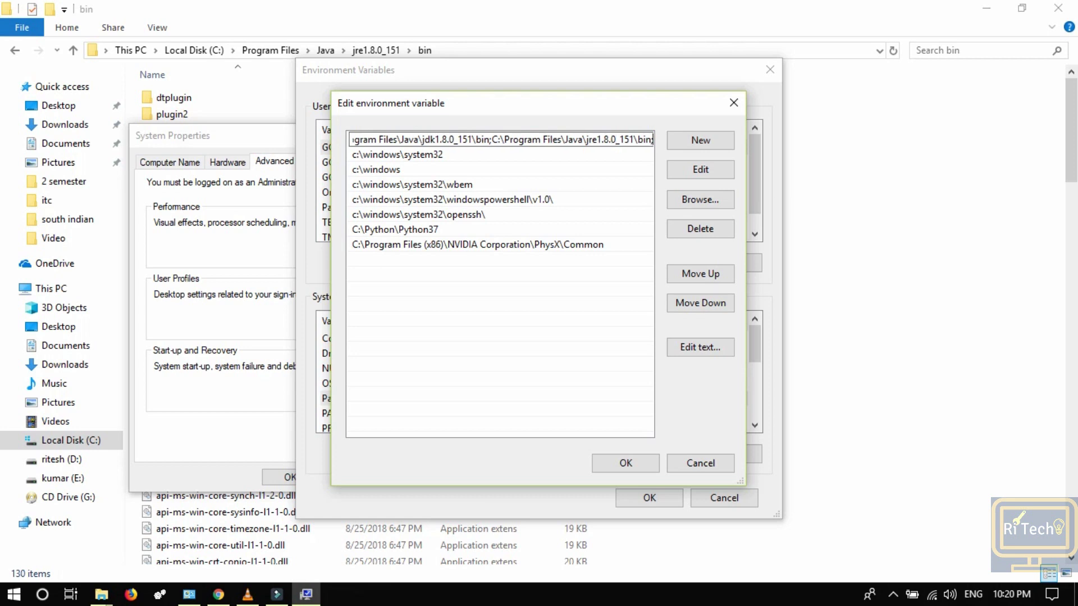
key("BackSpace")
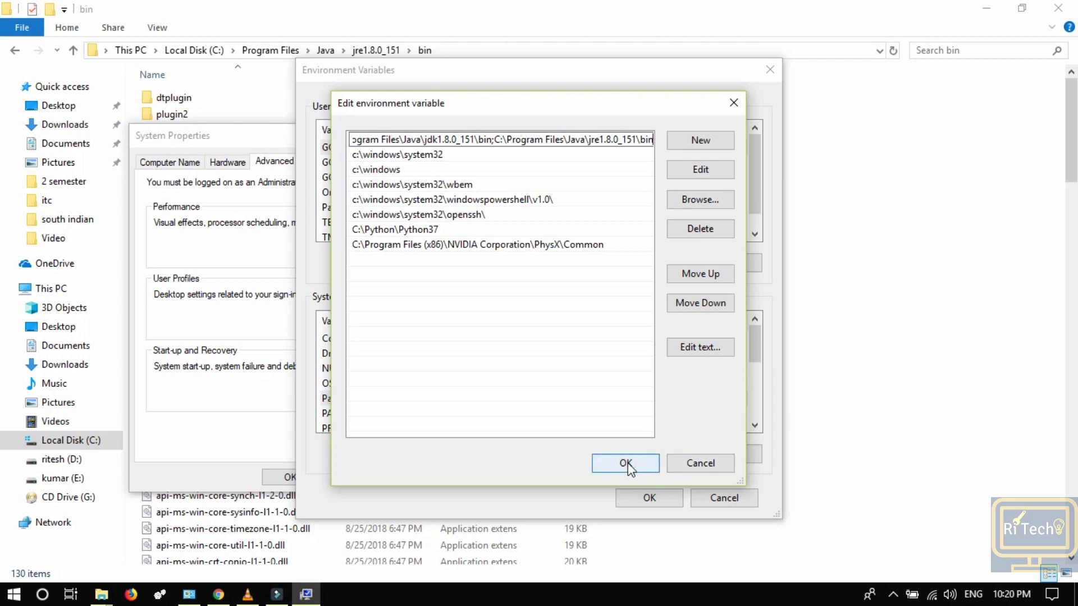
left_click(702, 463)
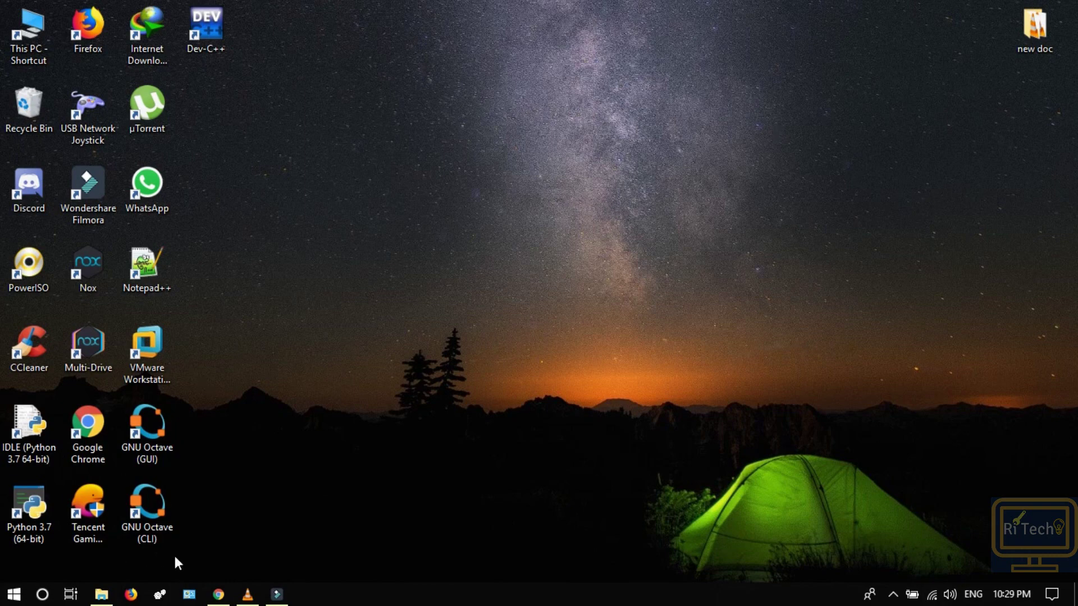
Switch to Chrome, search Google for "netbean" and open the NetBeans IDE Download page.
left_click(219, 595)
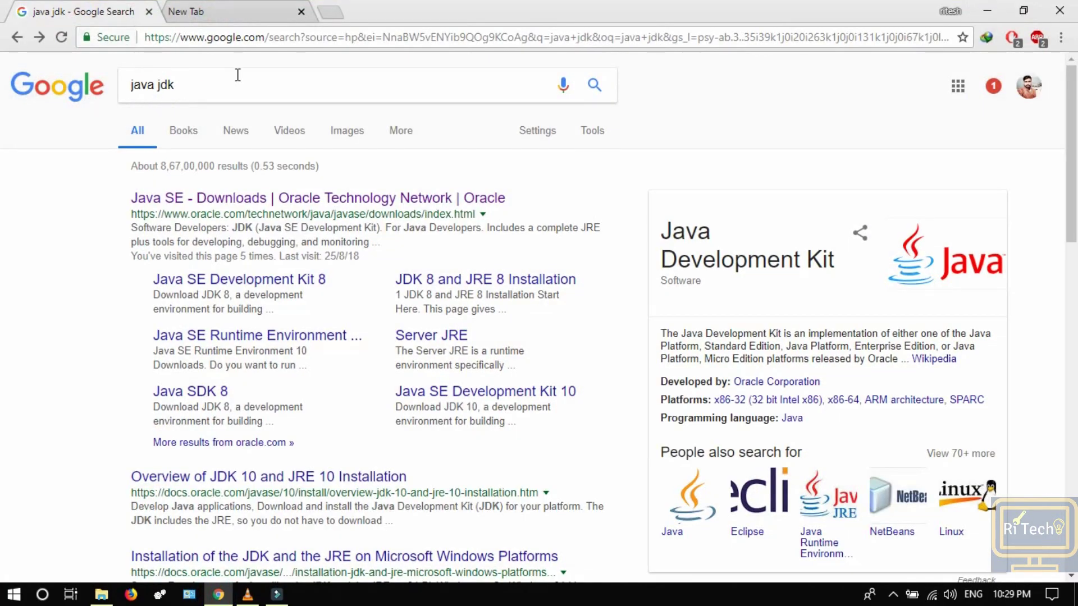
triple_click(220, 85)
type("net")
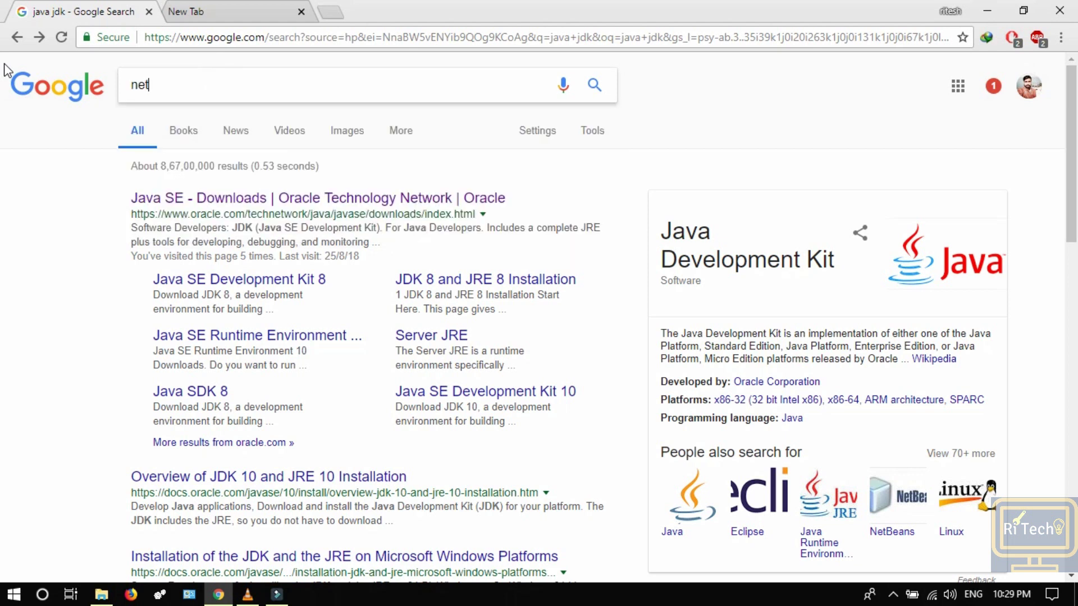
type("bean")
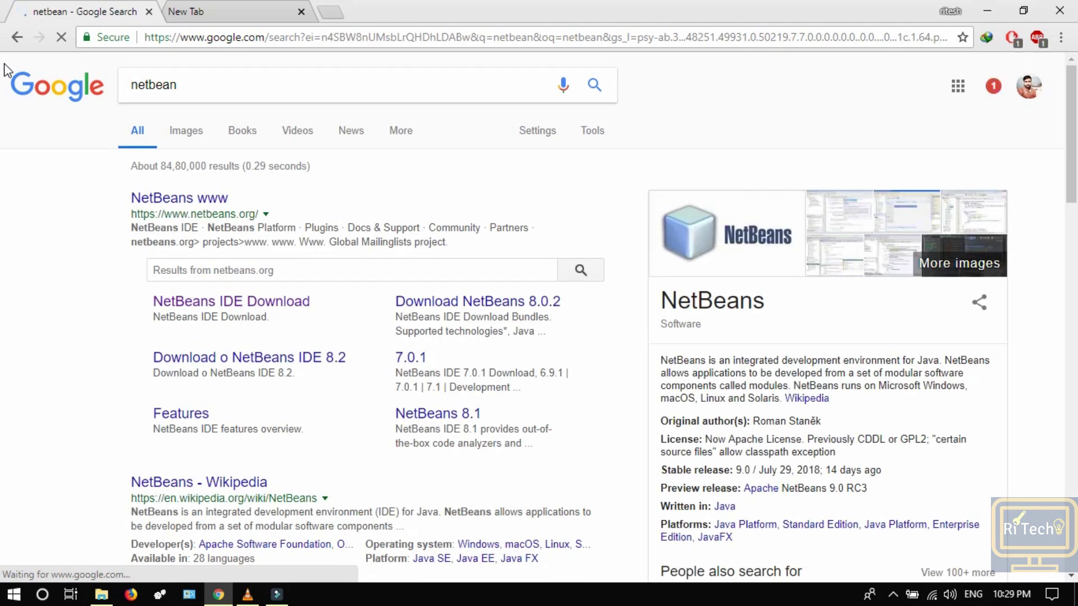
left_click(220, 306)
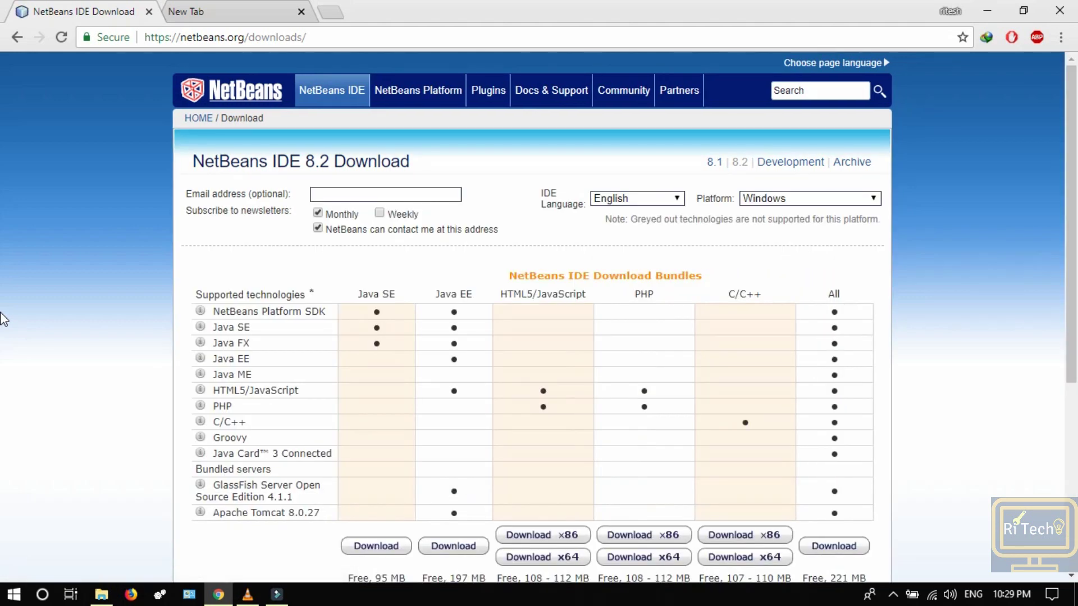
Download the All bundle of NetBeans IDE 8.2 in English for Windows.
scroll(3, 319, "down", 1)
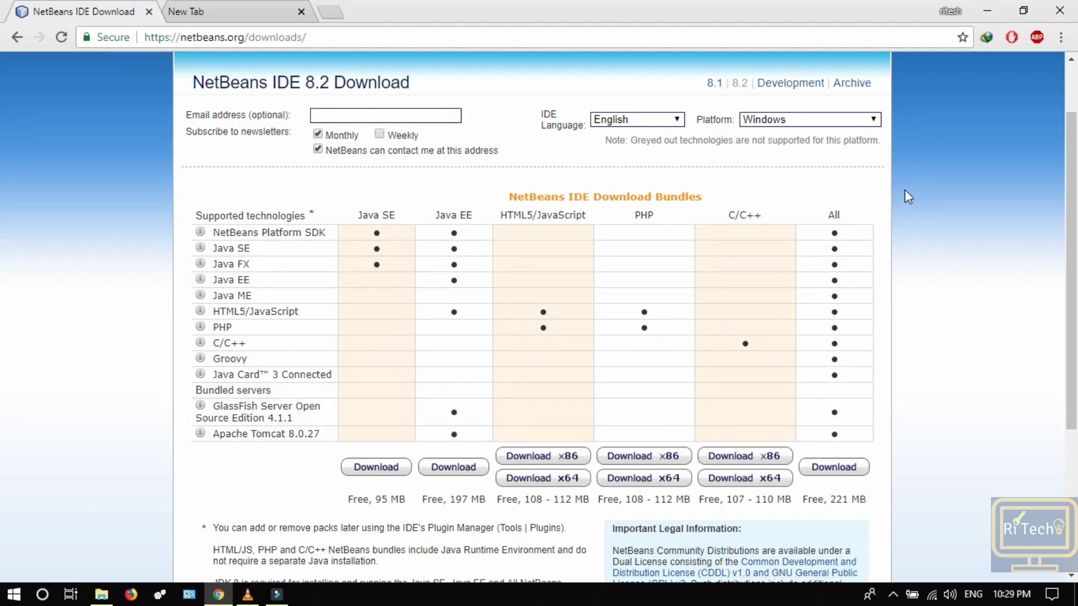
left_click(850, 472)
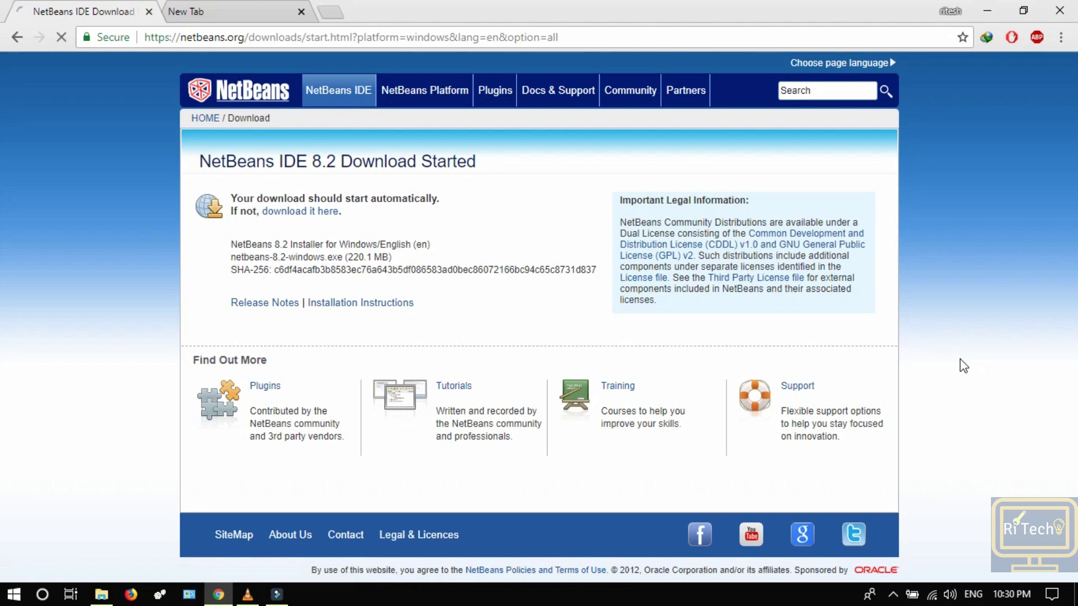
left_click(530, 370)
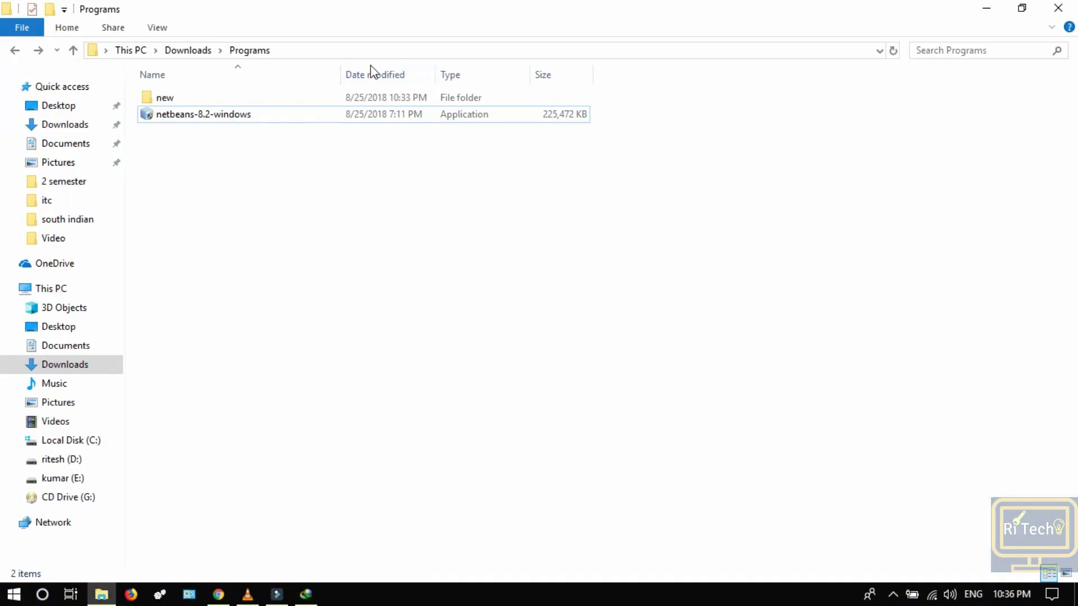
Run the netbeans-8.2-windows installer from the Programs folder and accept the license agreement.
double_click(379, 115)
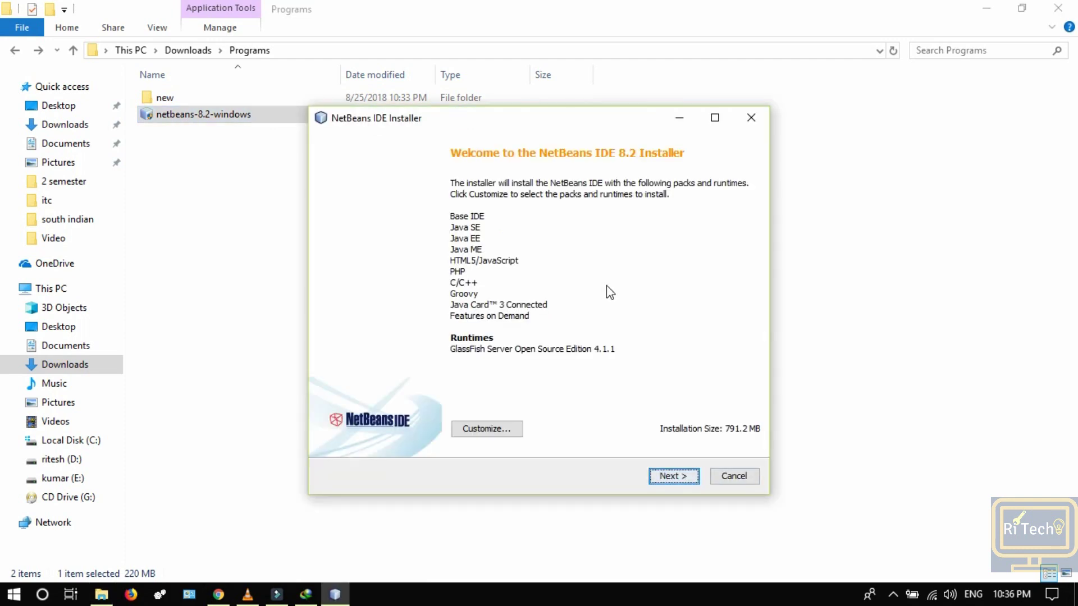
left_click(674, 475)
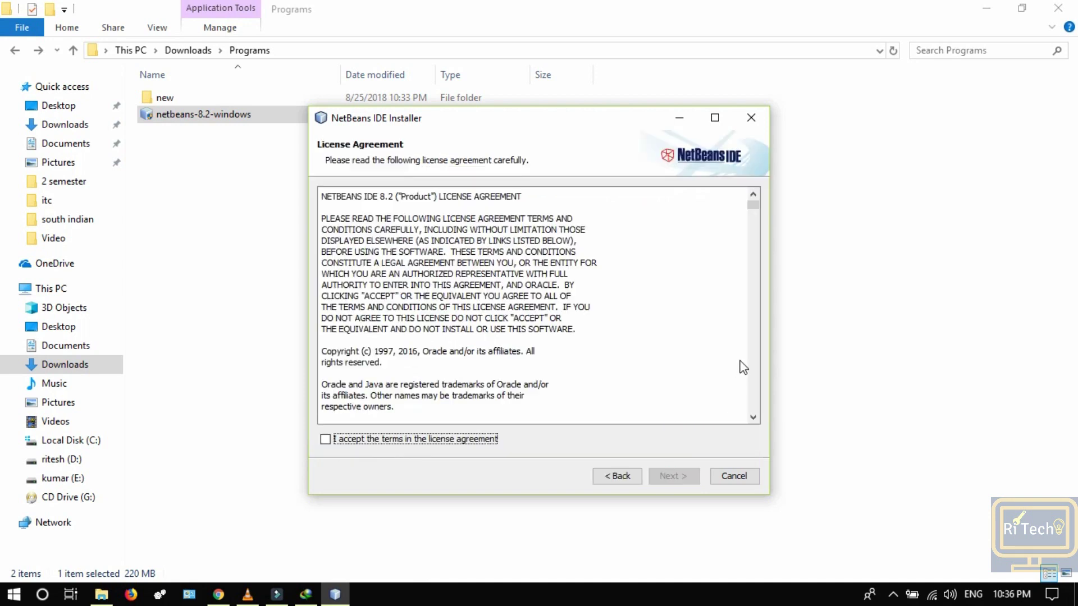
left_click(326, 440)
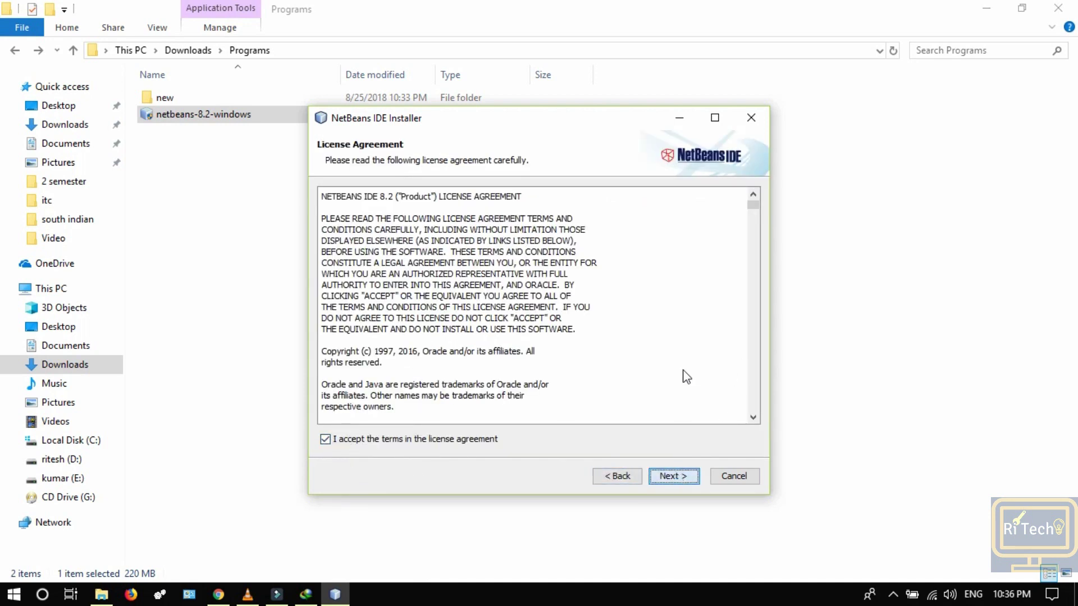
key("Return")
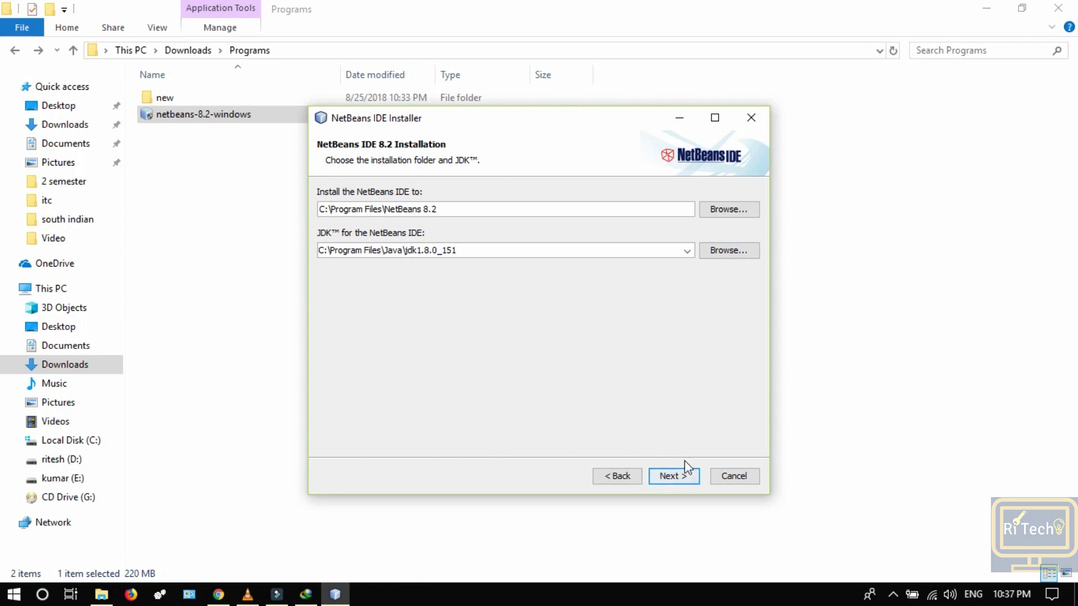
Install NetBeans with the default folders, jdk1.8.0_151 and update checking enabled, and finish the setup.
left_click(674, 476)
key("Return")
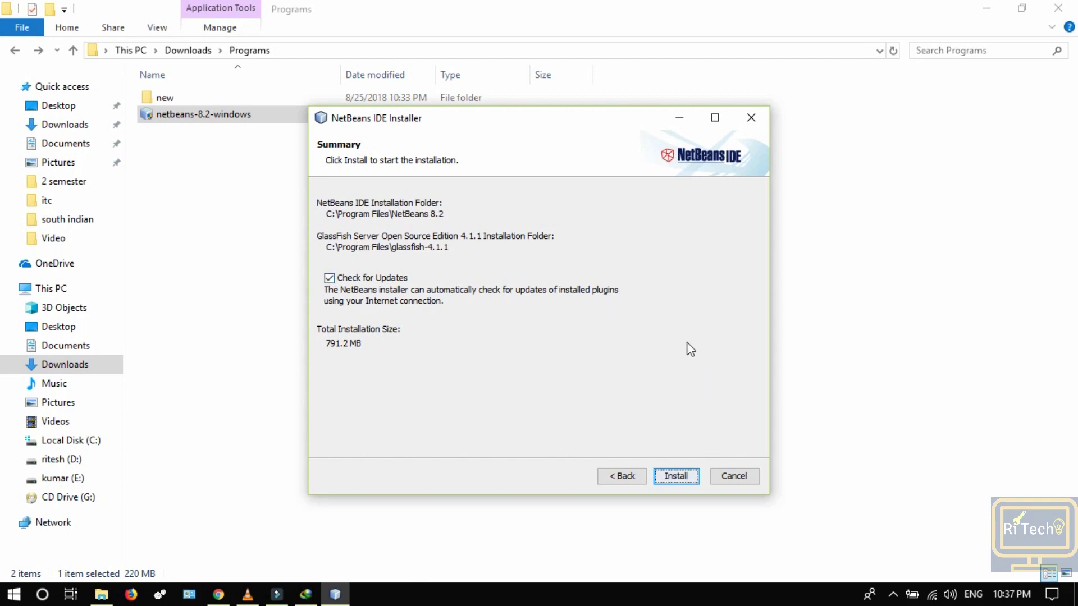
left_click(684, 476)
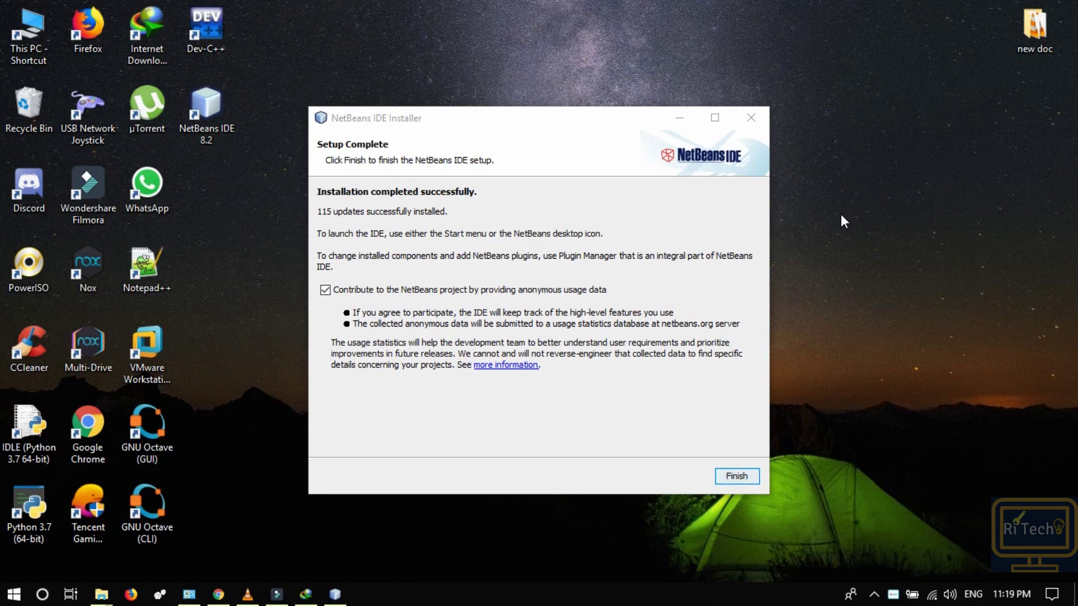
left_click(752, 478)
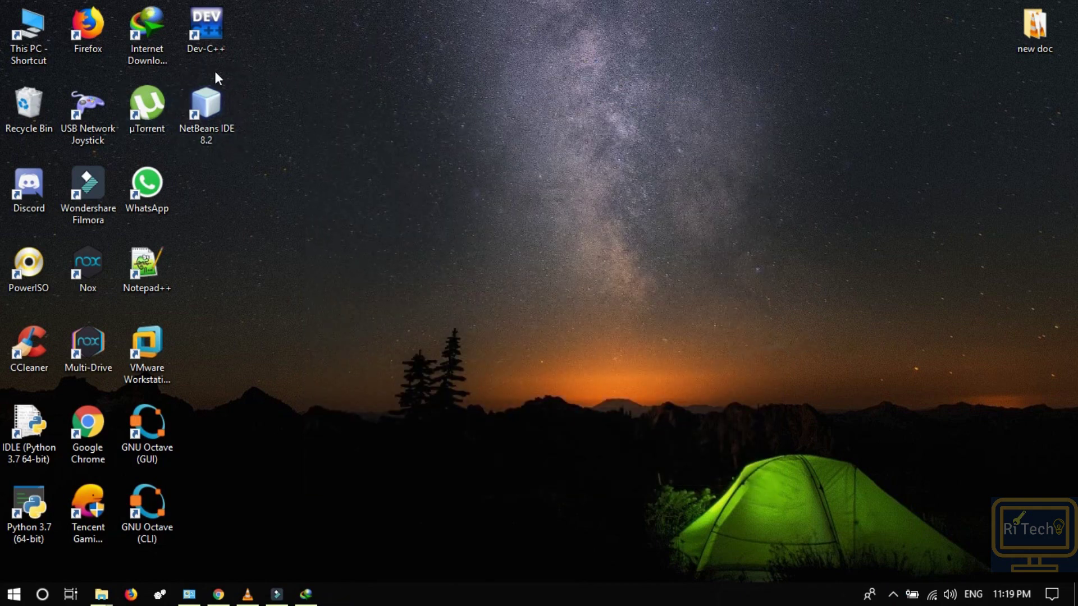
Launch NetBeans IDE 8.2 and create a Java Application project with the default name, location and main class.
double_click(214, 106)
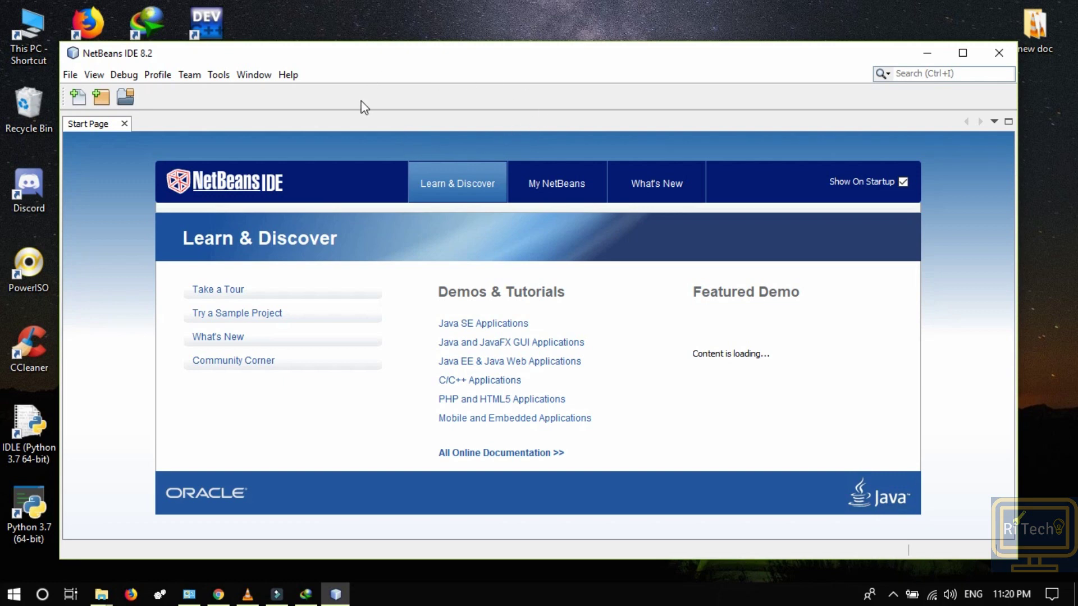
left_click(70, 75)
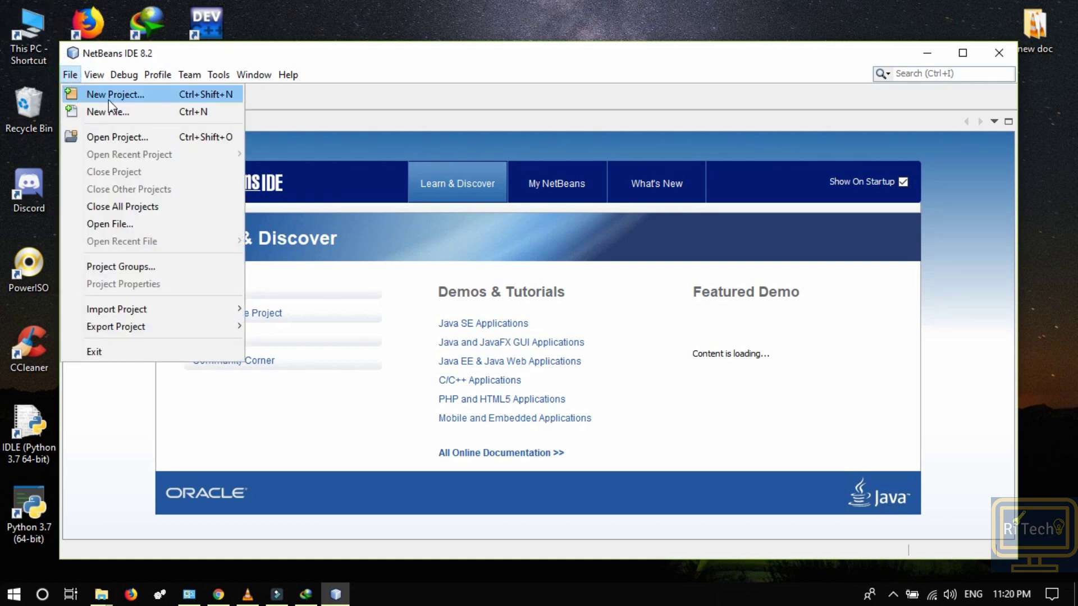
left_click(156, 96)
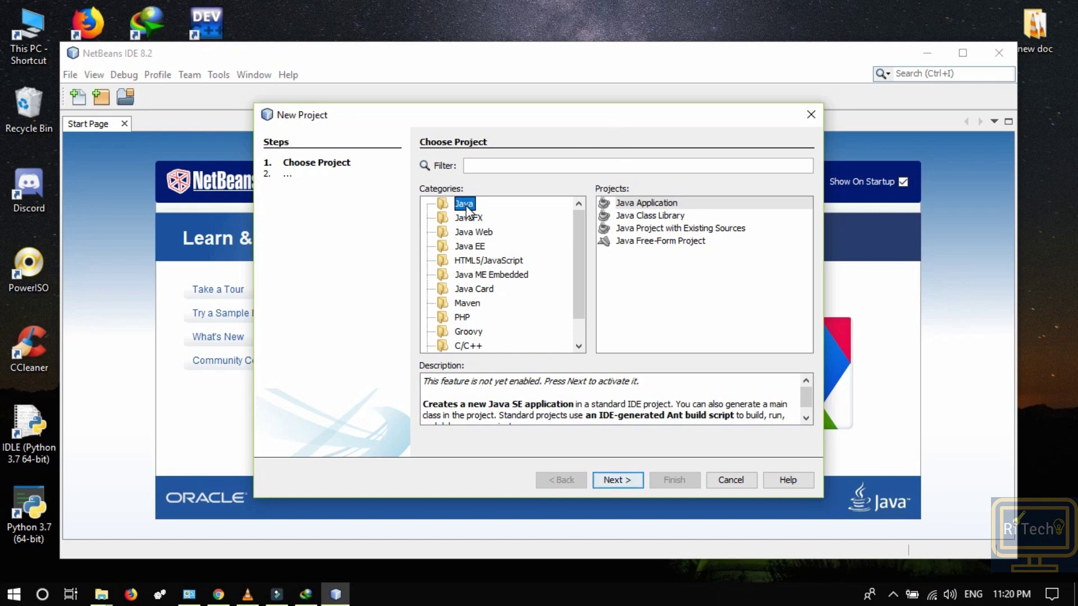
left_click(658, 207)
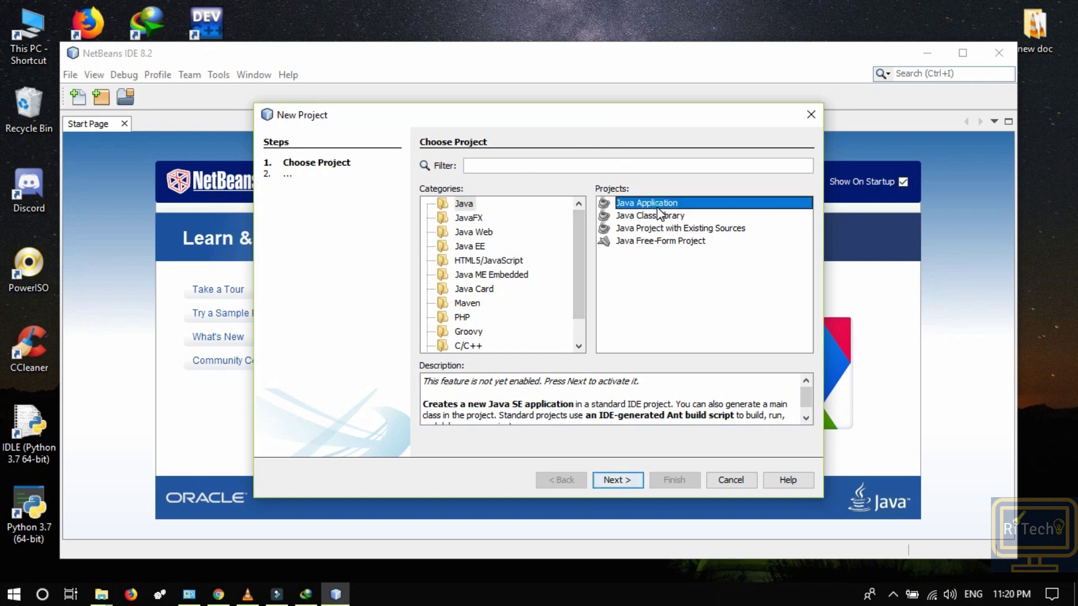
left_click(617, 481)
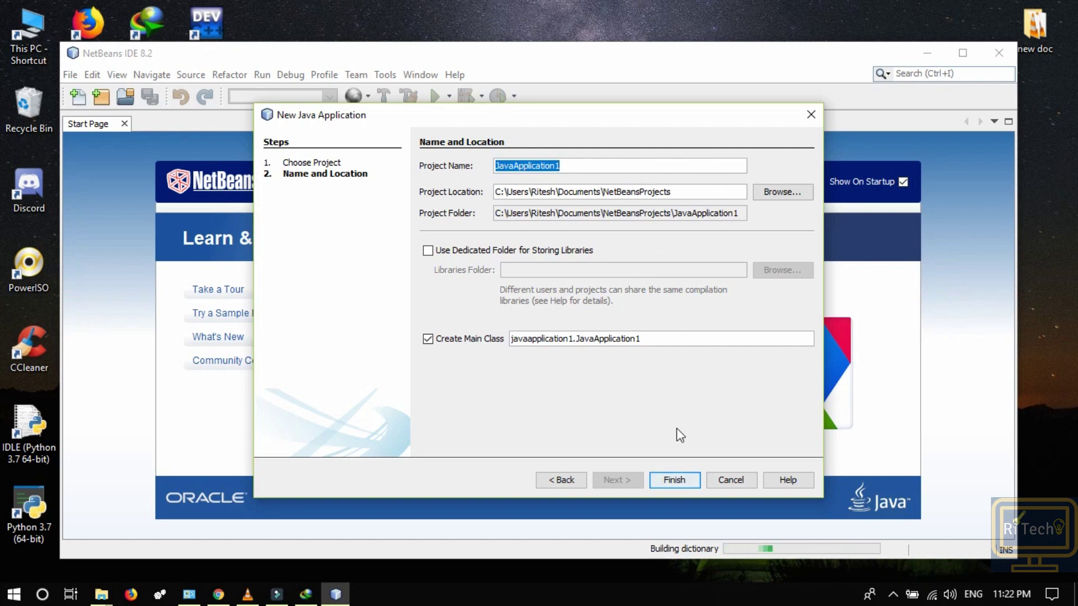
left_click(673, 481)
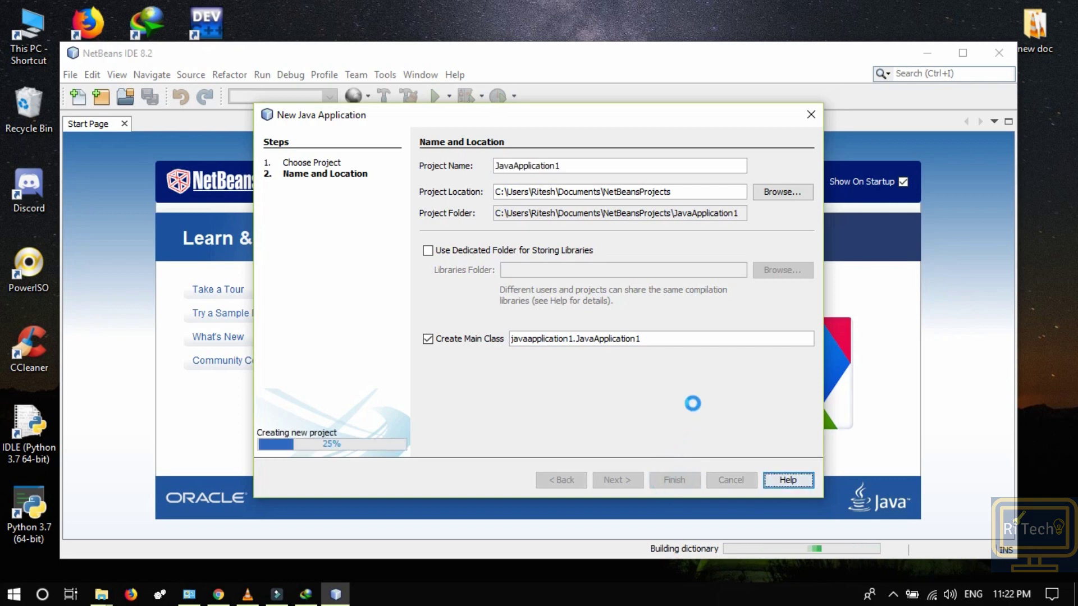